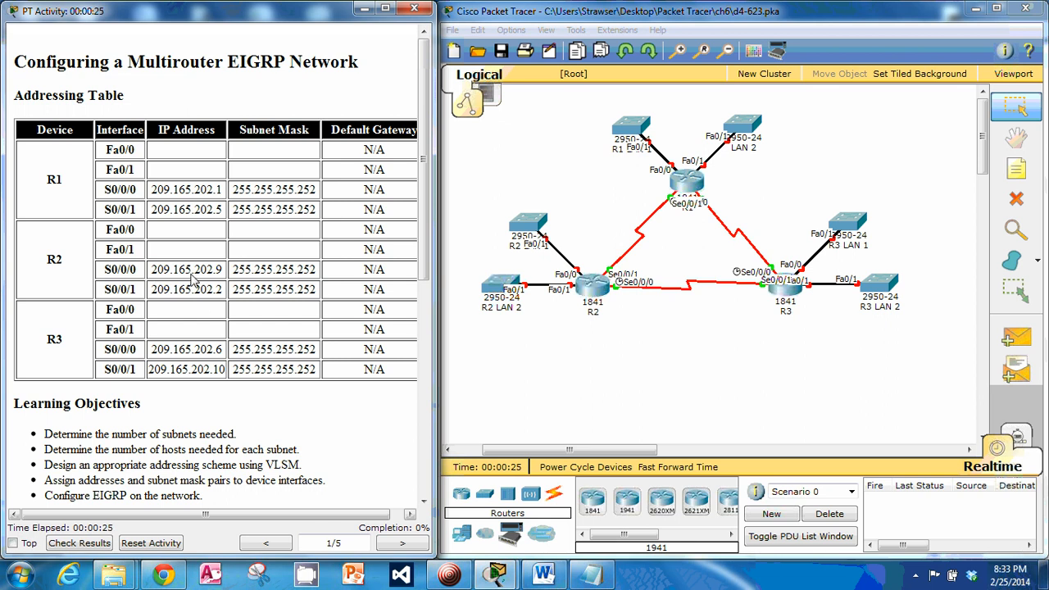
Read the activity's addressing table, objectives, host requirements and Task 1 questions, and advance the instructions to Task 2
scroll(191, 281, "down", 1)
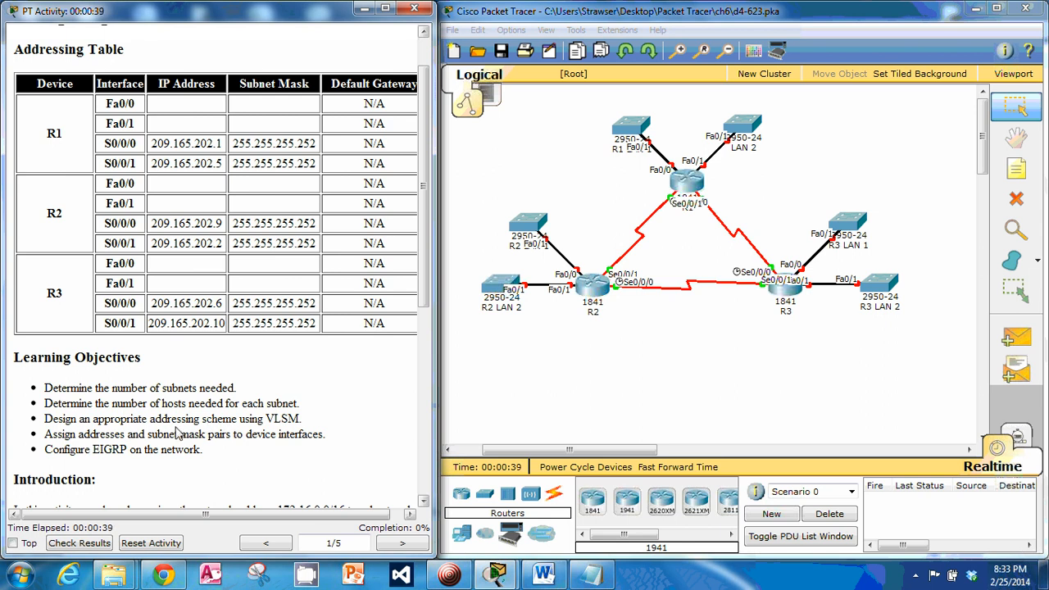
scroll(176, 434, "down", 6)
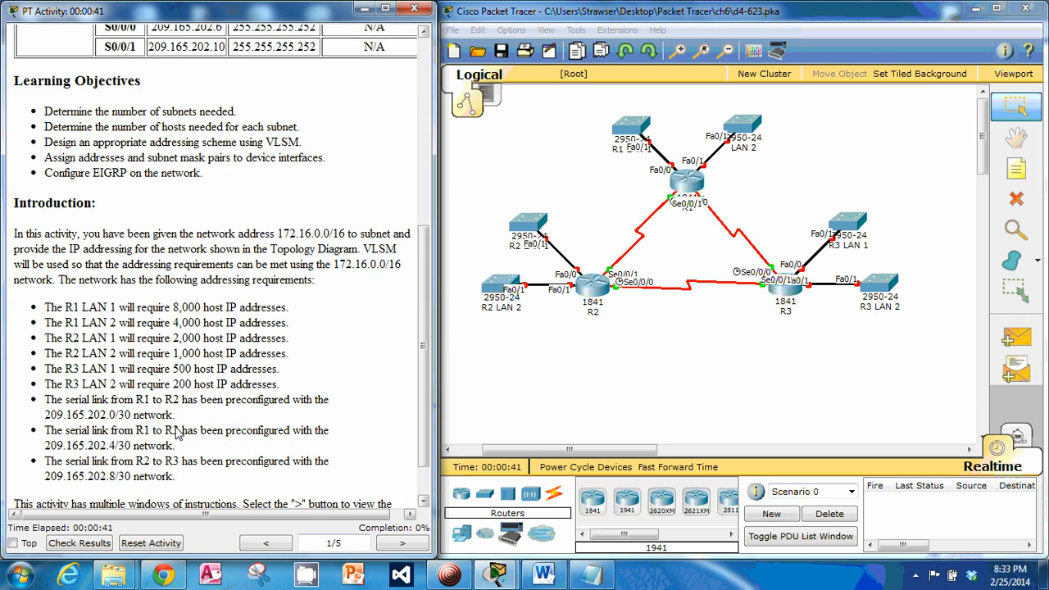
scroll(176, 434, "down", 1)
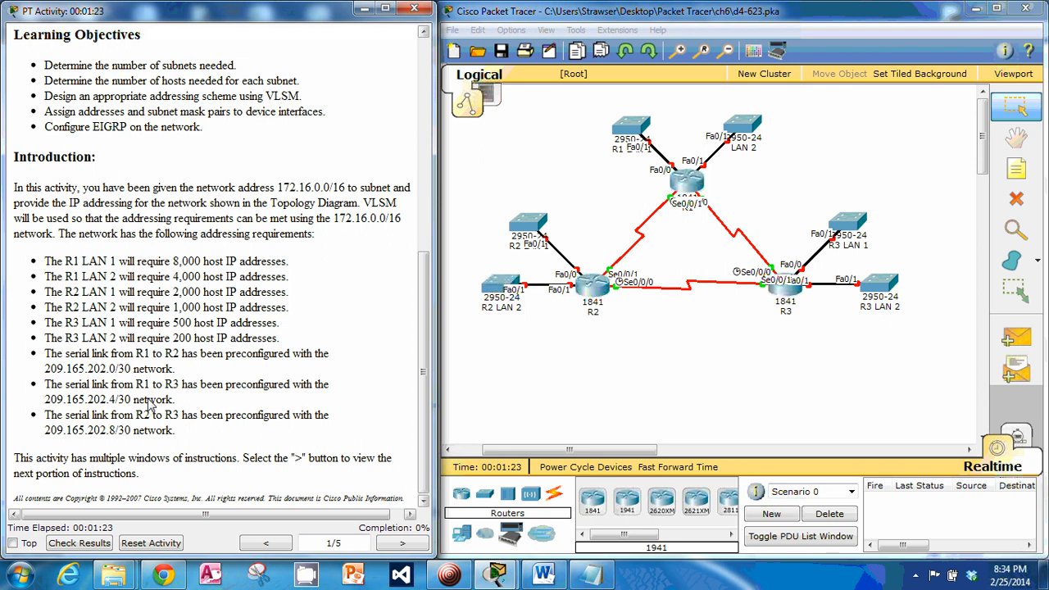
left_click(402, 543)
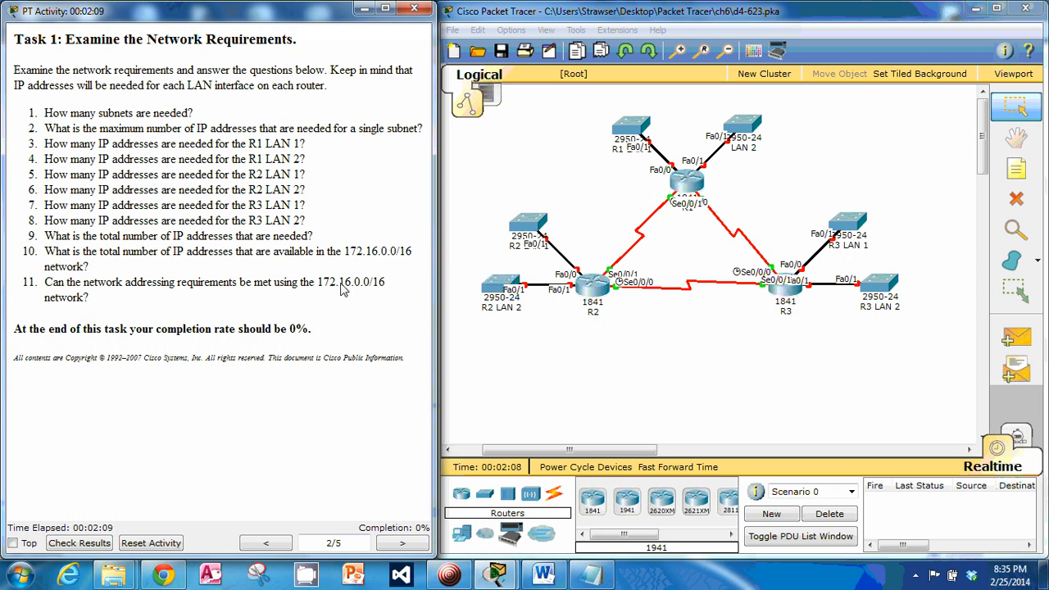
left_click(401, 544)
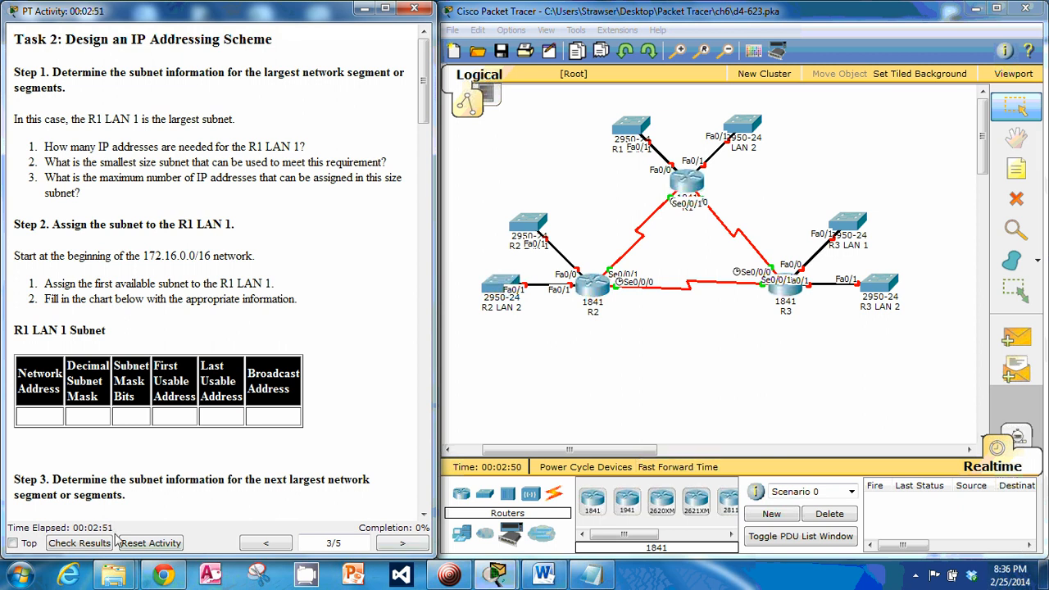
Divide 8192 by 256 in Calculator to work out R1 LAN 1's third-octet block size in 172.16.0.0/16, and close it
left_click(21, 577)
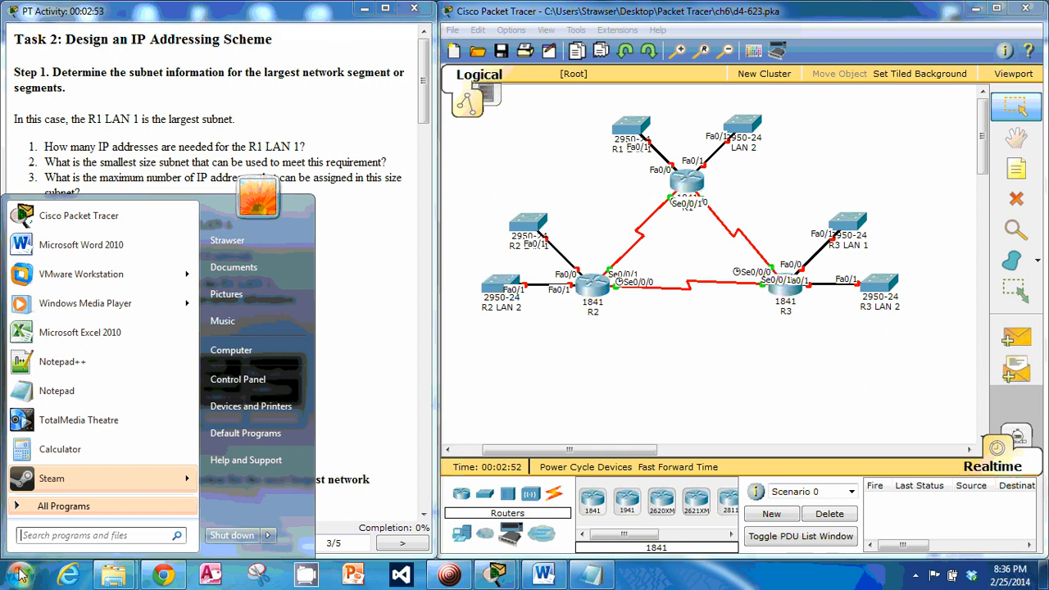
left_click(79, 449)
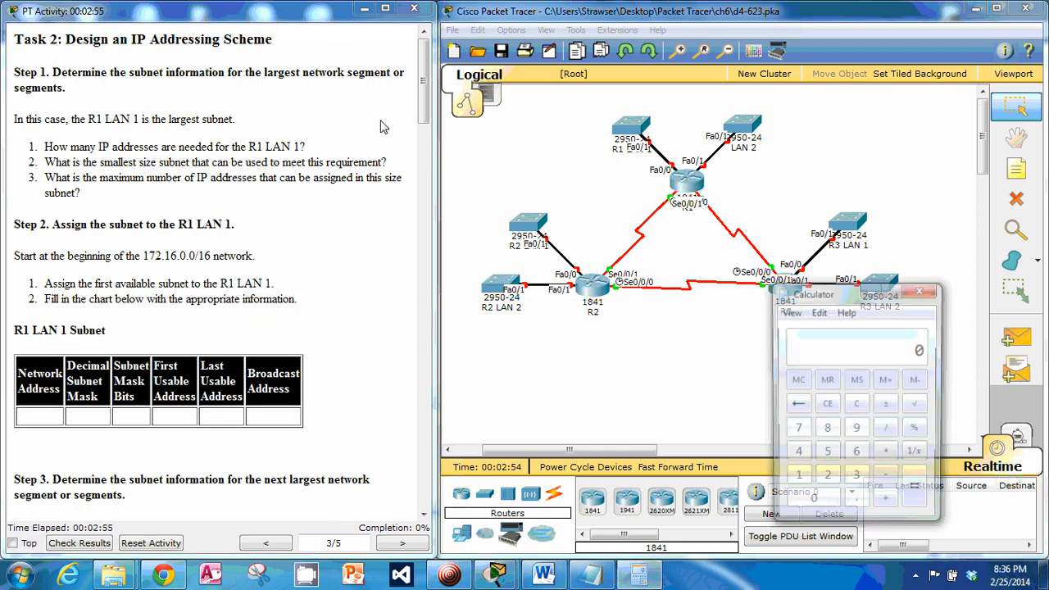
left_click_drag(831, 301, 691, 219)
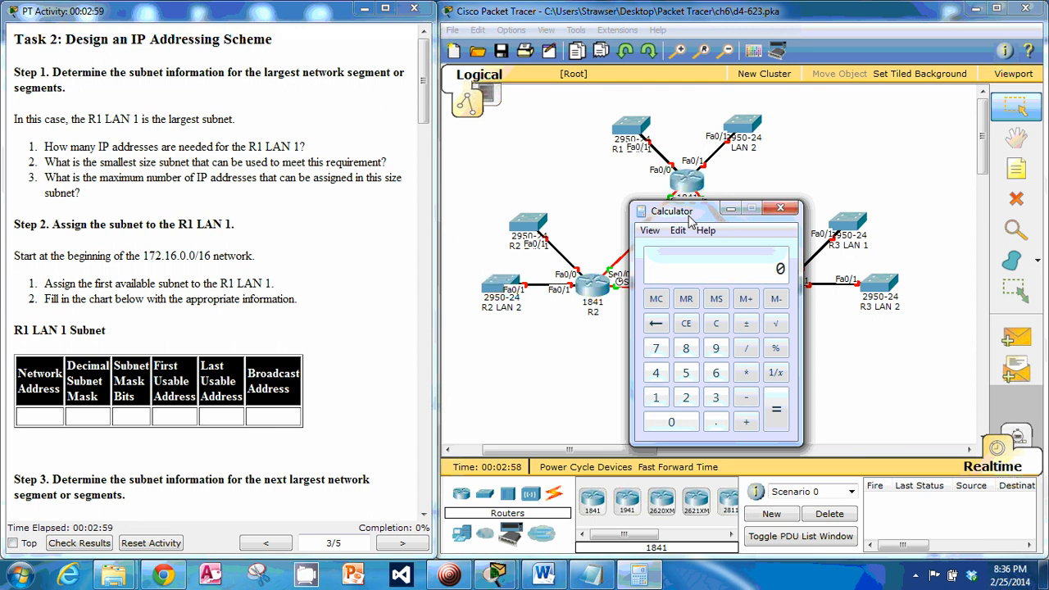
type("8192")
key("slash")
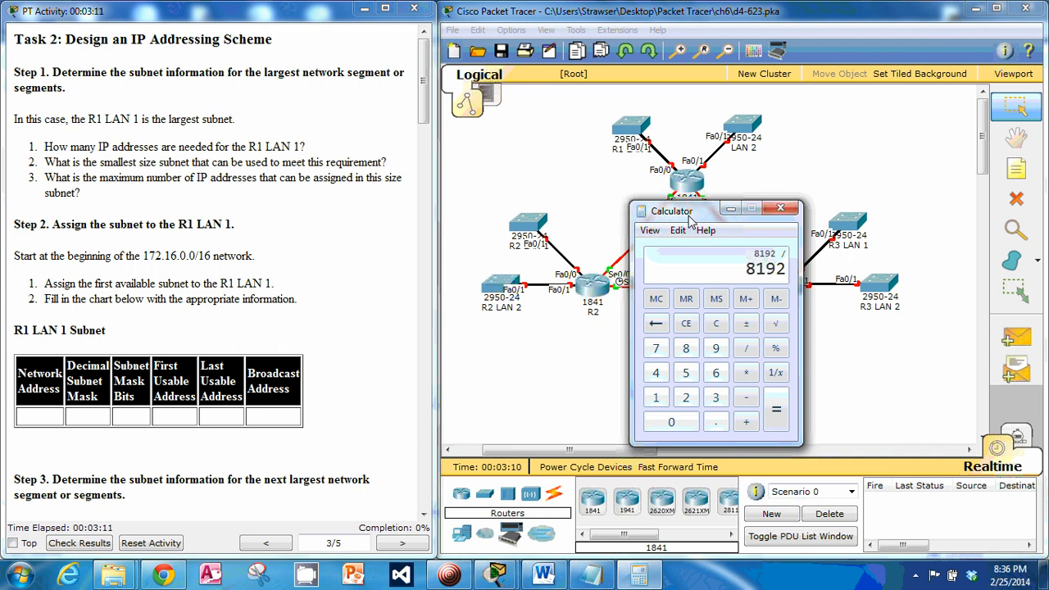
type("256")
key("Return")
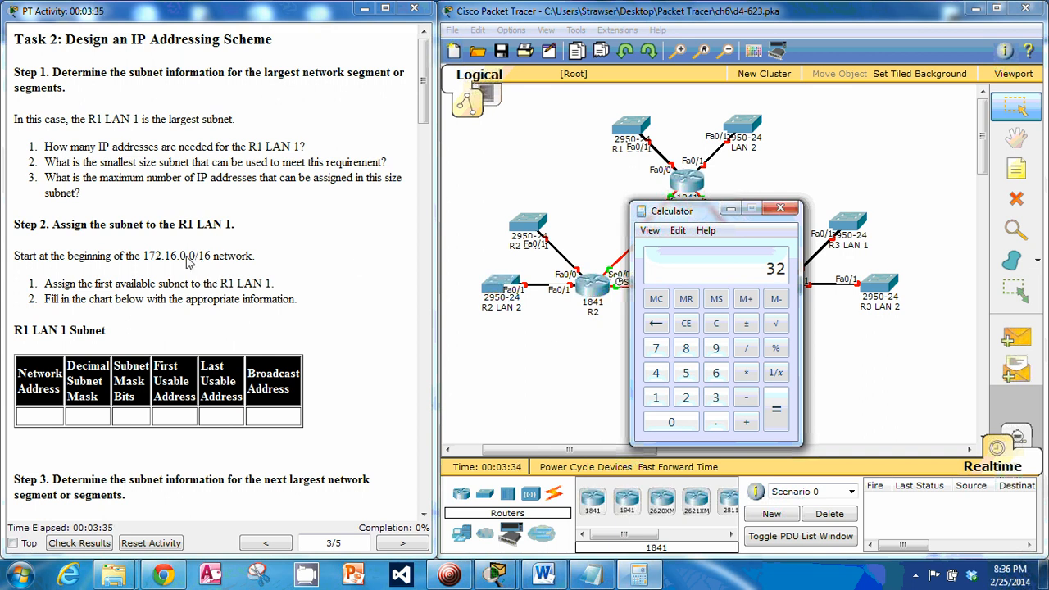
left_click_drag(177, 256, 183, 257)
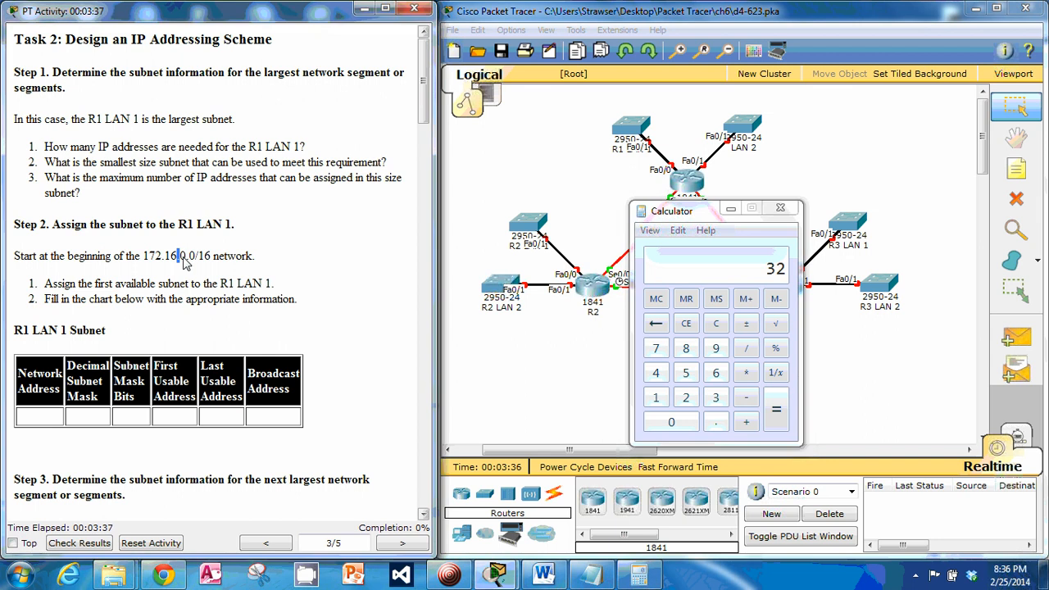
left_click(184, 256)
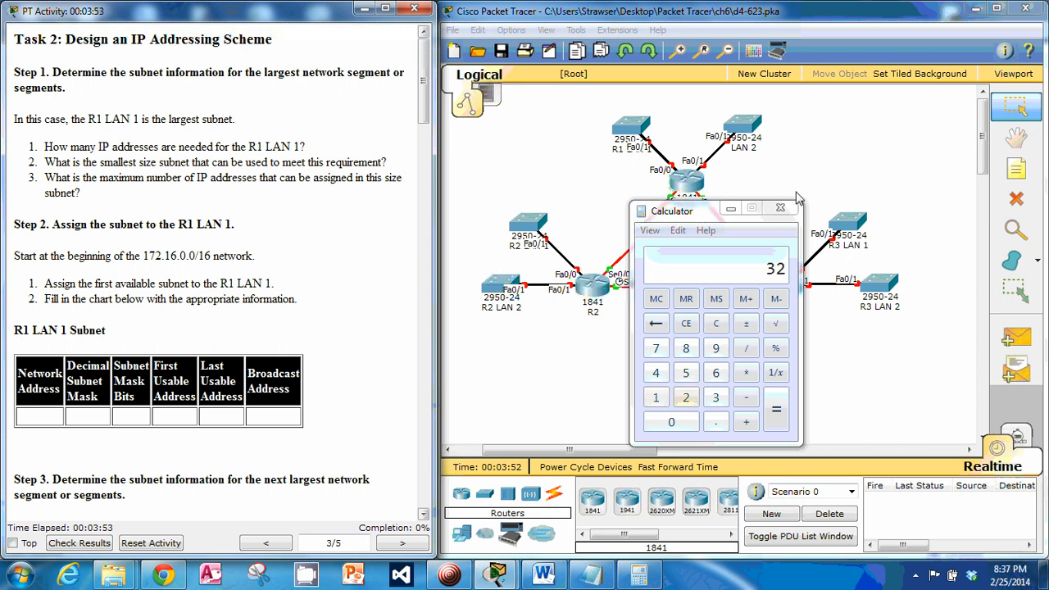
left_click(781, 208)
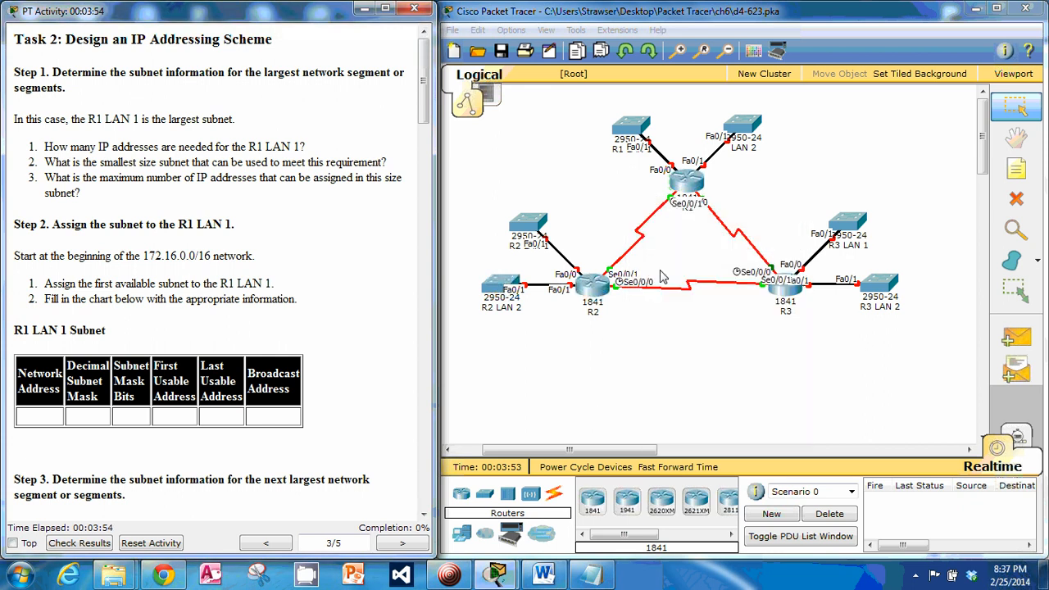
Switch to the Word document 623 and examine its R1 LAN 1 and R1 LAN 2 subnet tables against the Task 2 instructions
left_click(546, 576)
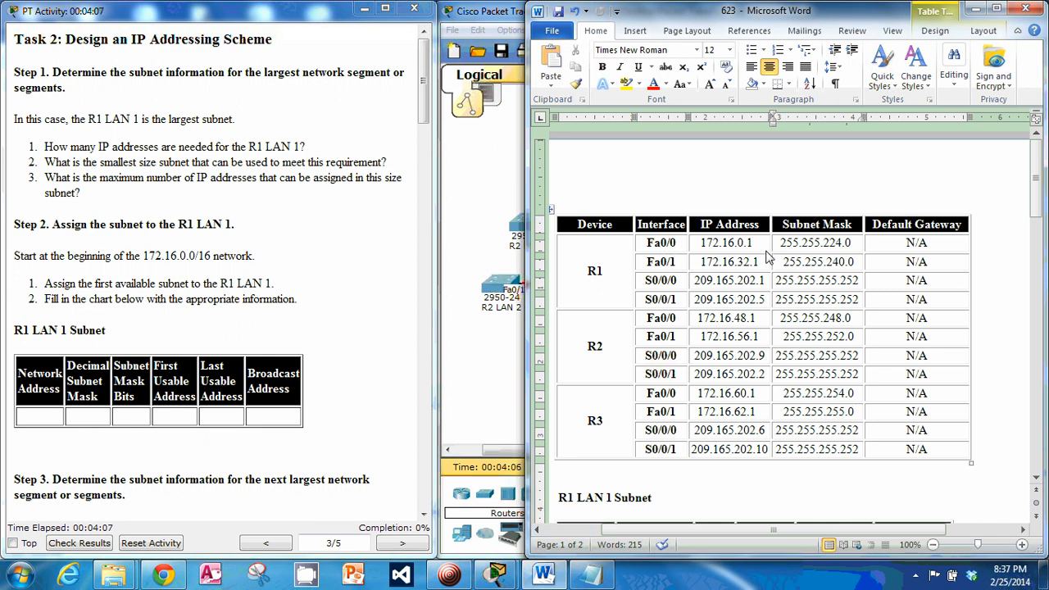
scroll(653, 292, "down", 5)
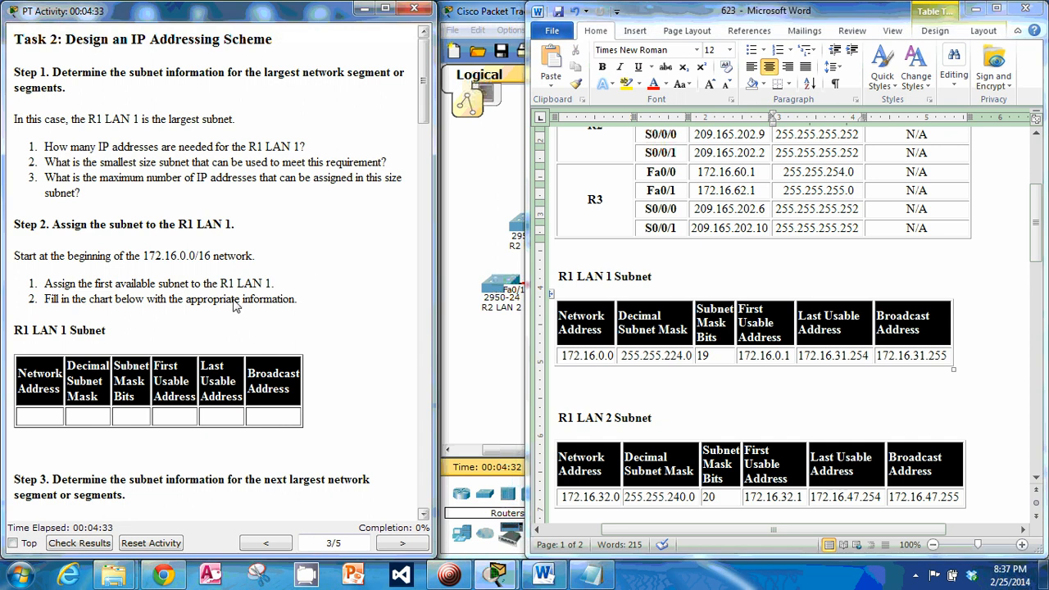
scroll(227, 307, "down", 3)
scroll(226, 306, "down", 2)
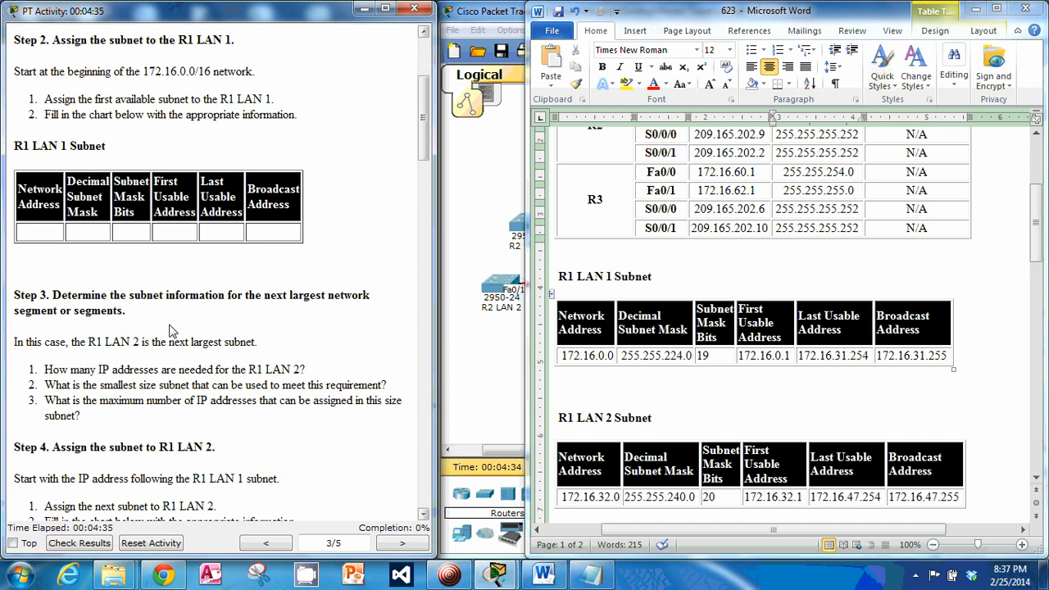
scroll(174, 332, "up", 1)
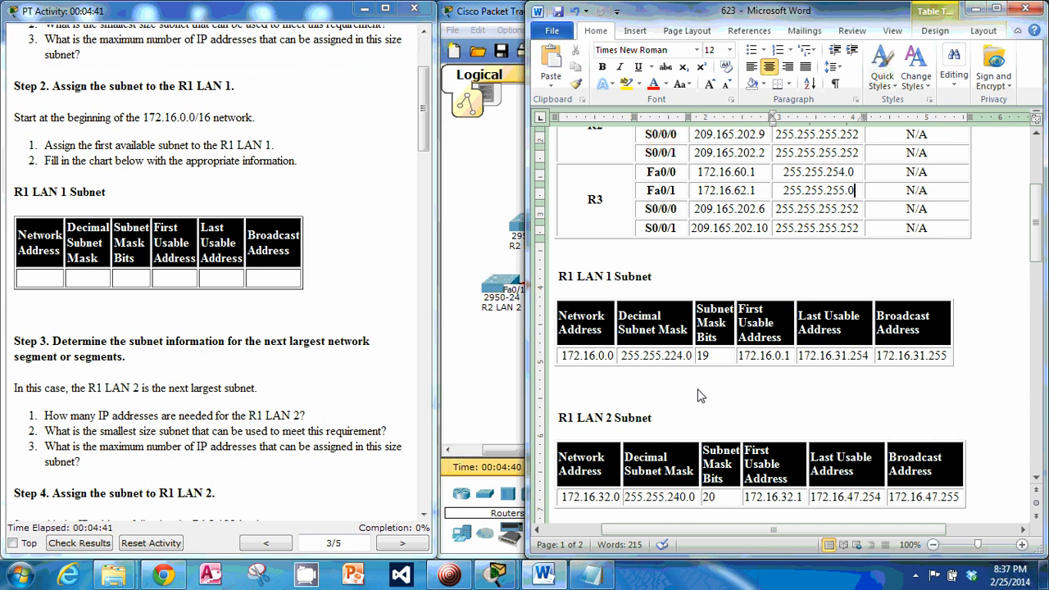
scroll(699, 397, "down", 1)
scroll(699, 397, "up", 2)
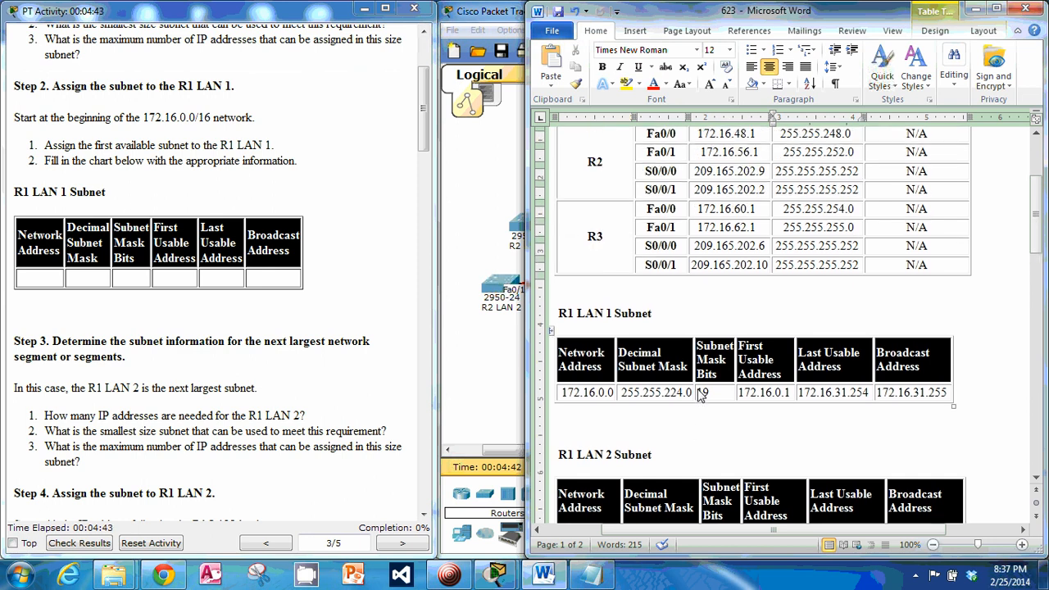
scroll(680, 456, "up", 1)
scroll(649, 454, "down", 1)
scroll(588, 502, "down", 1)
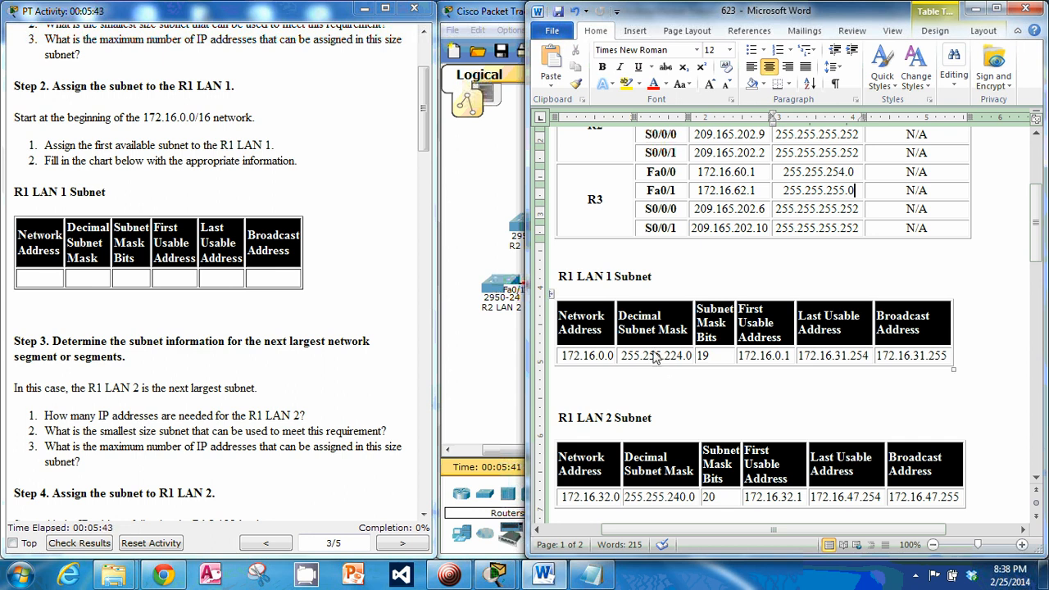
scroll(673, 361, "down", 1)
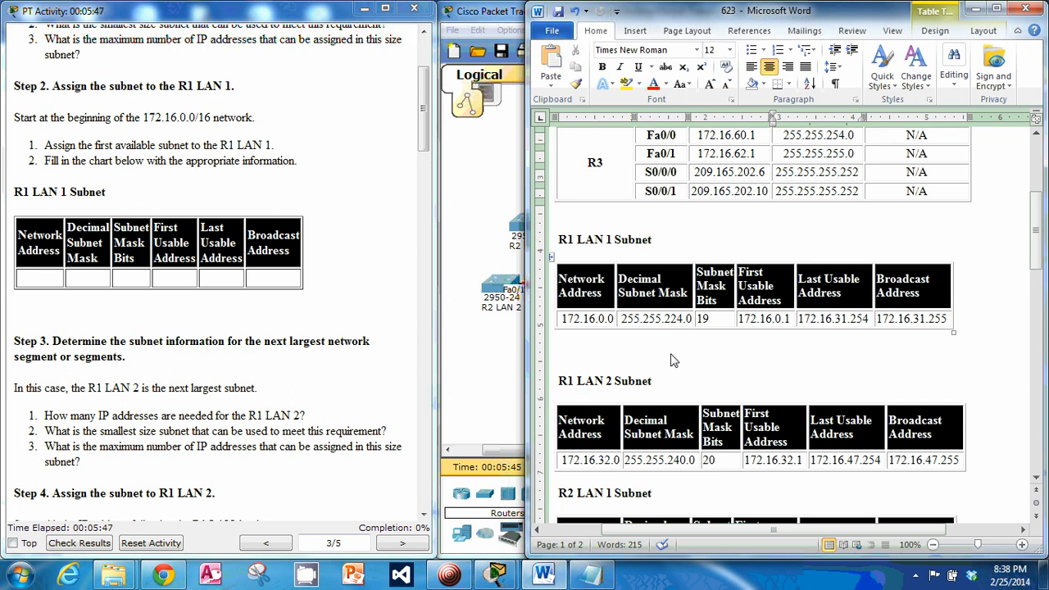
scroll(670, 360, "down", 1)
scroll(662, 428, "up", 1)
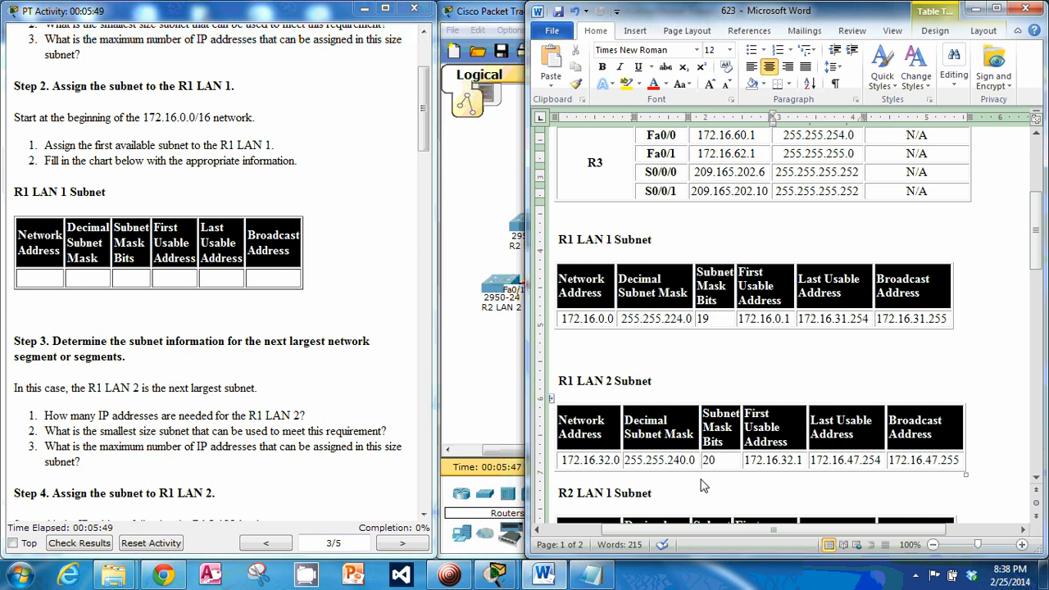
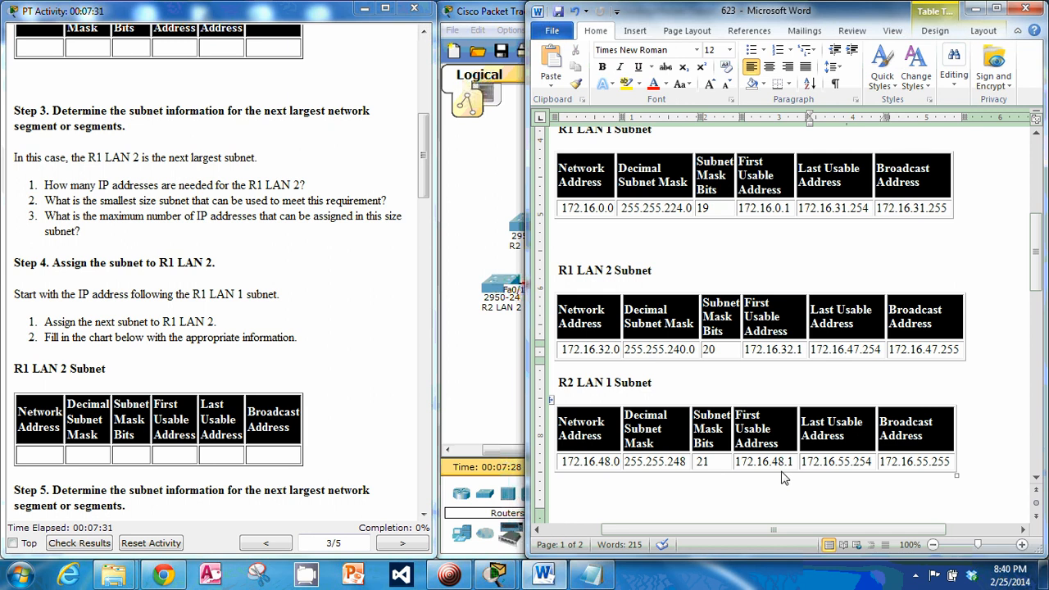
Examine the document's subnet tables for R2 LAN 1, R2 LAN 2, R3 LAN 1 and R3 LAN 2
left_click_drag(786, 461, 781, 459)
left_click(845, 462)
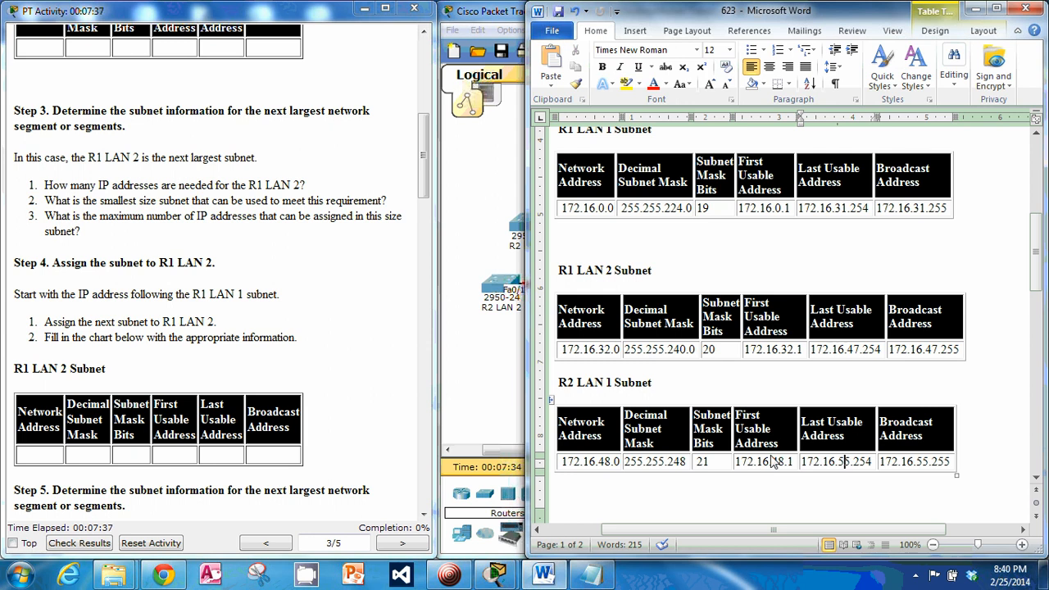
scroll(770, 462, "down", 2)
scroll(770, 461, "down", 5)
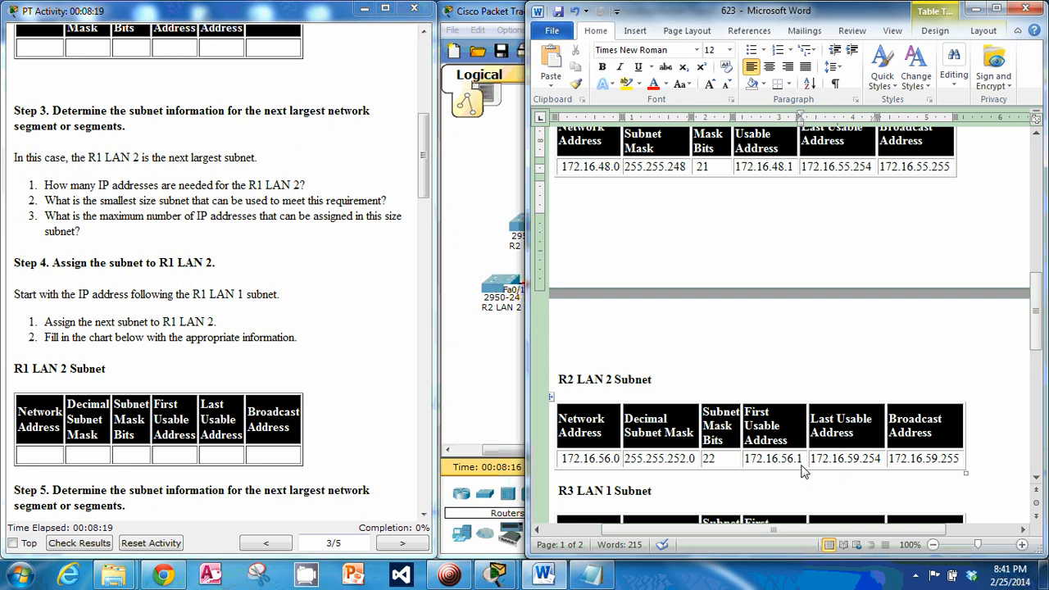
scroll(814, 467, "down", 1)
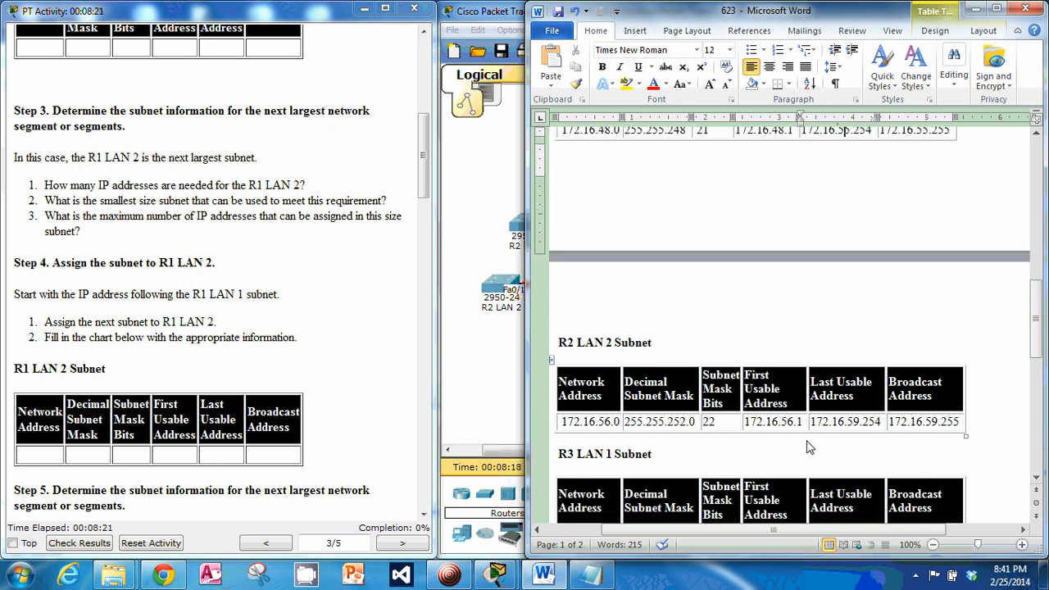
scroll(625, 438, "down", 3)
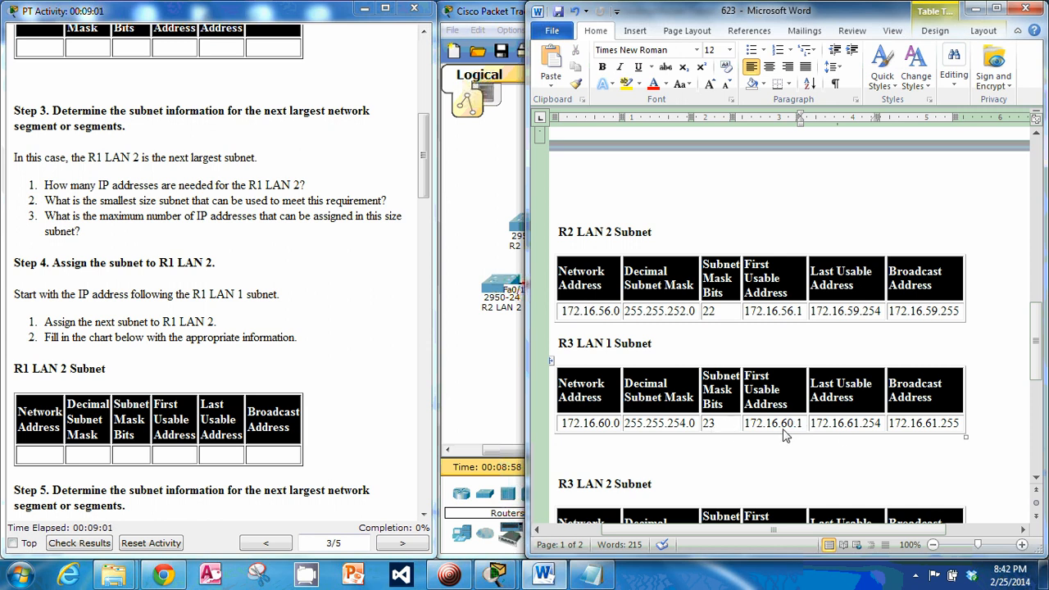
scroll(751, 434, "down", 3)
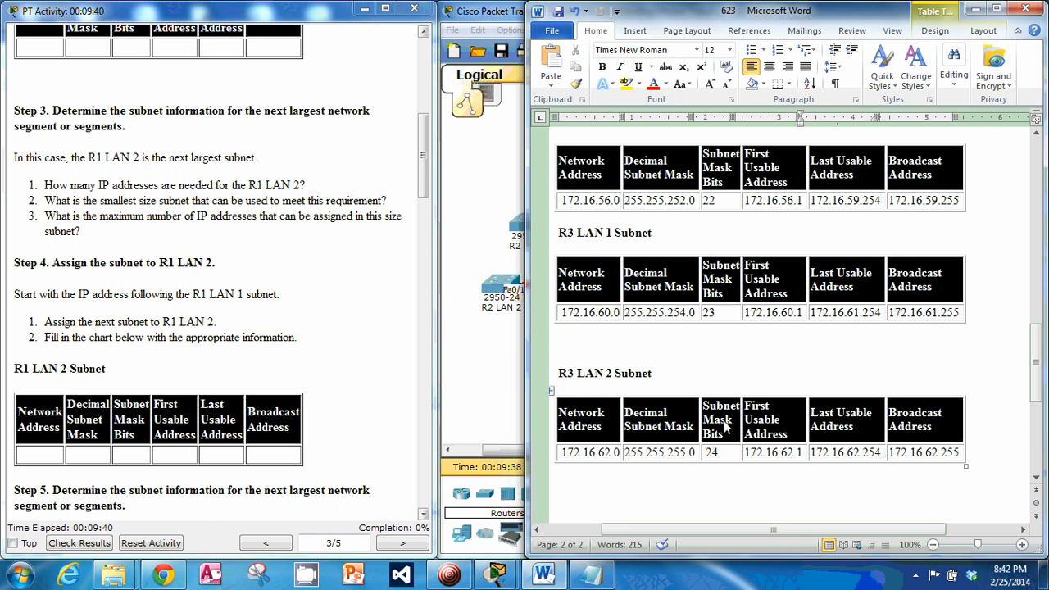
scroll(698, 424, "down", 6)
scroll(699, 426, "up", 5)
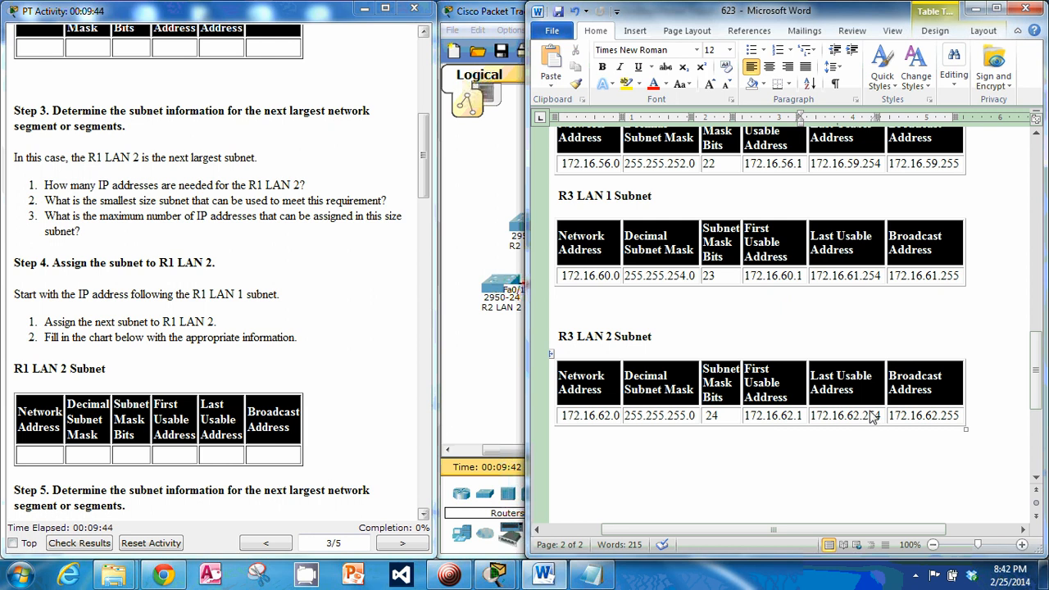
Review the remaining Task 2 steps, advance the instructions to Task 3, and bring the document's device addressing table back into view
scroll(870, 418, "up", 15)
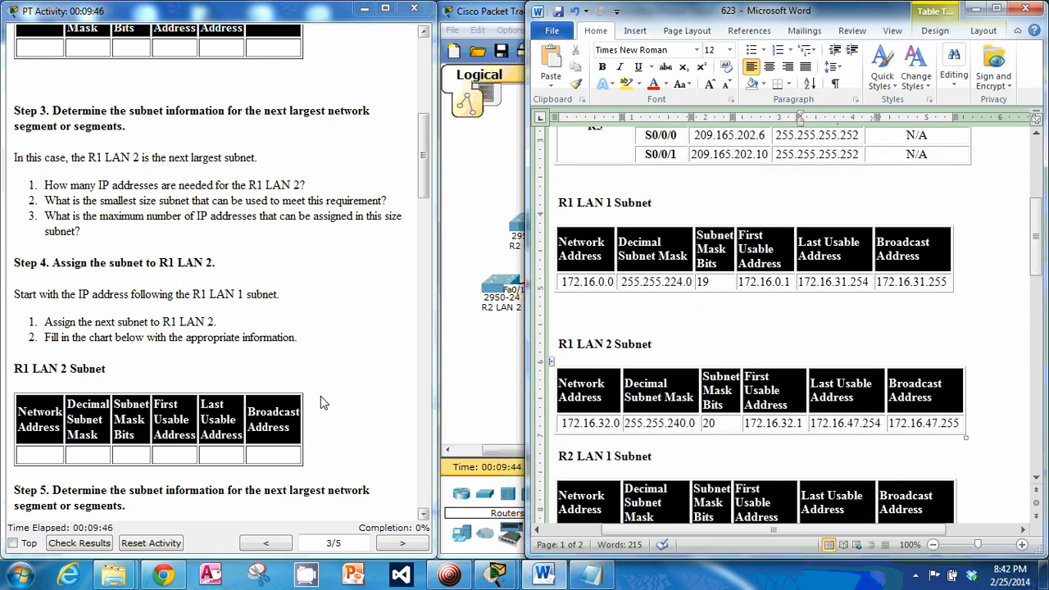
scroll(322, 402, "down", 3)
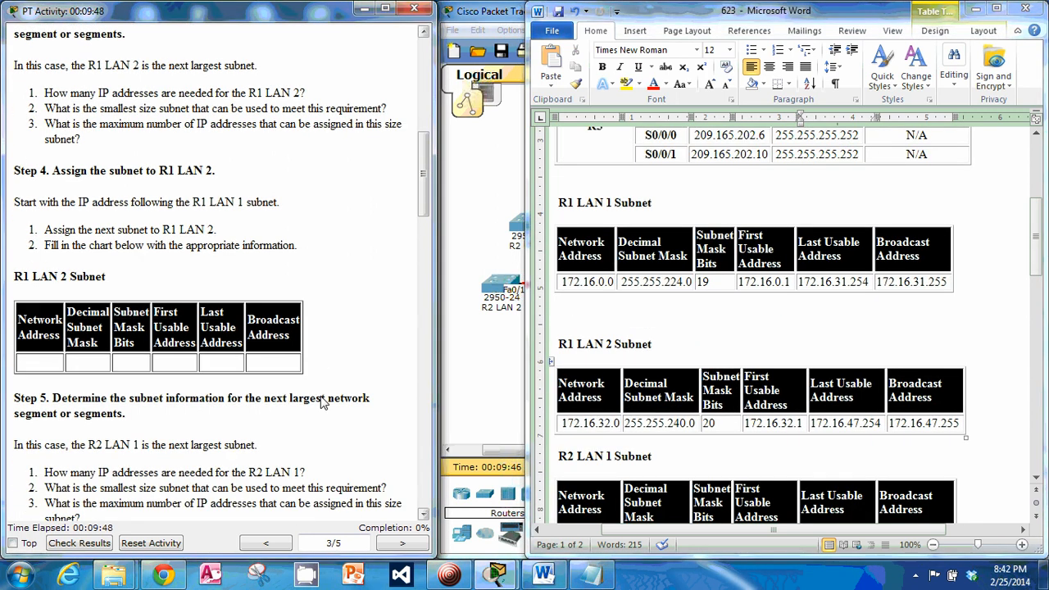
scroll(322, 403, "down", 20)
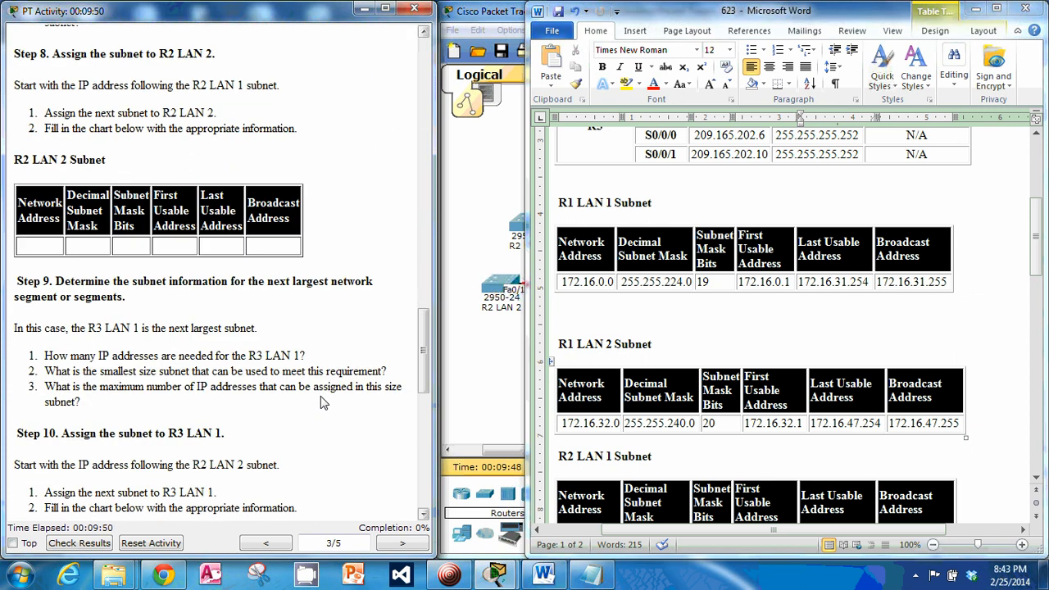
scroll(322, 402, "down", 12)
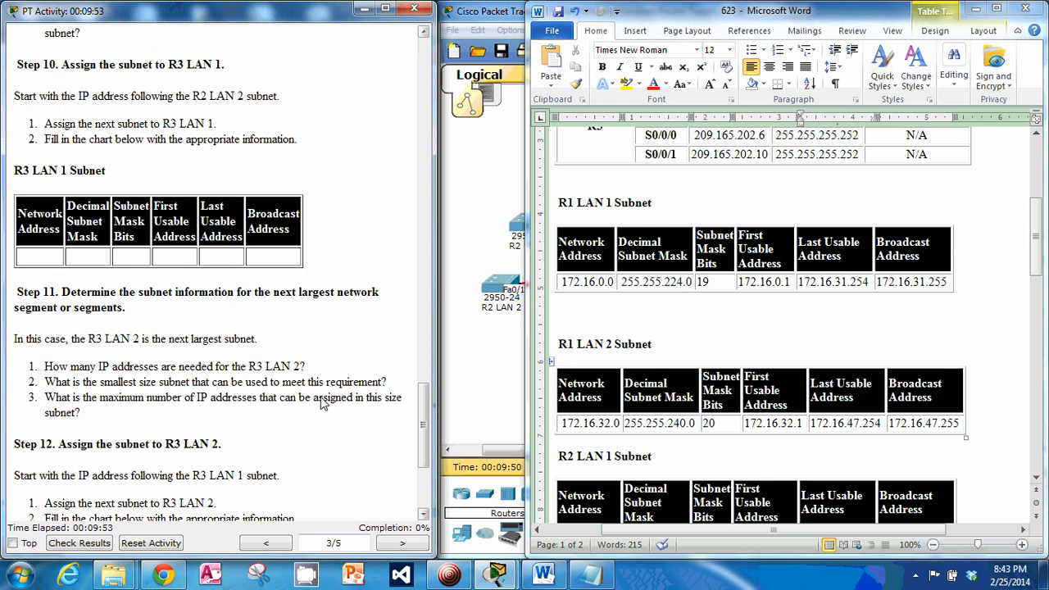
scroll(322, 402, "down", 6)
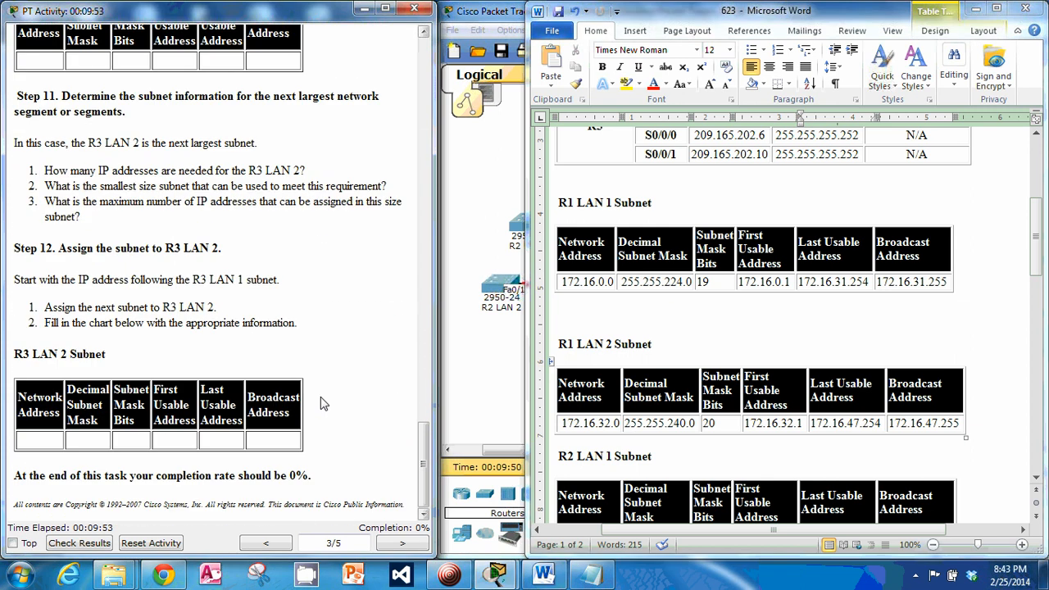
left_click(403, 544)
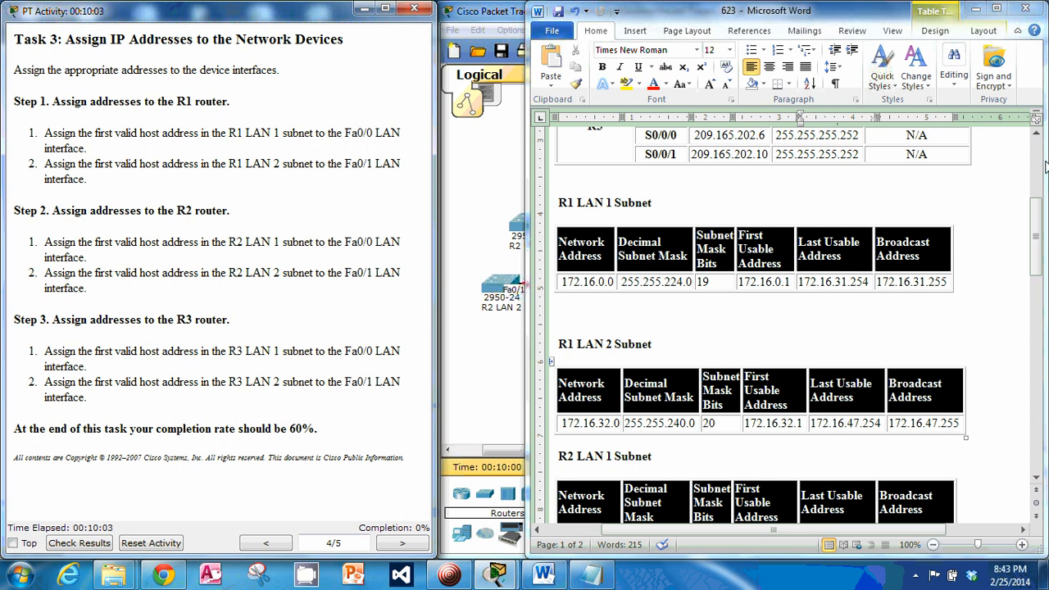
scroll(1035, 167, "up", 6)
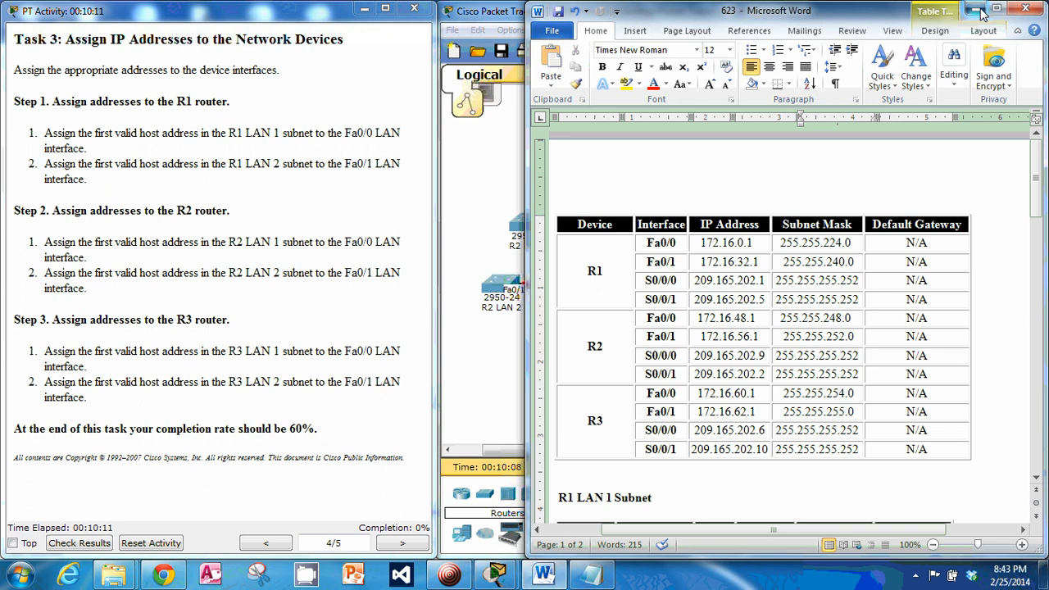
Check the router topology against the document's device addressing table, focusing on the R1 Fa0/0 and Fa0/1 entries
left_click(979, 11)
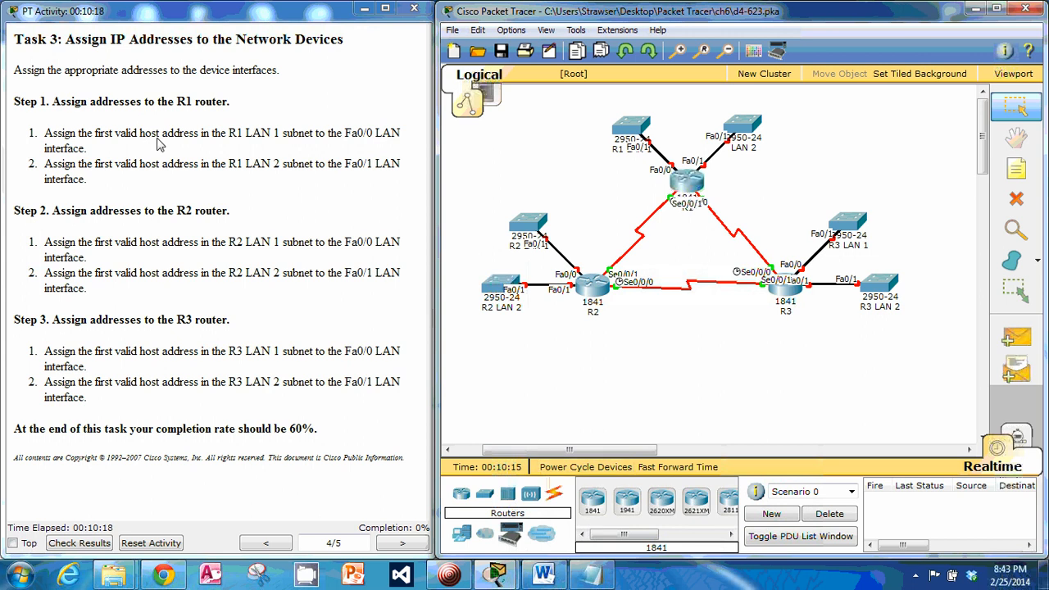
left_click(542, 578)
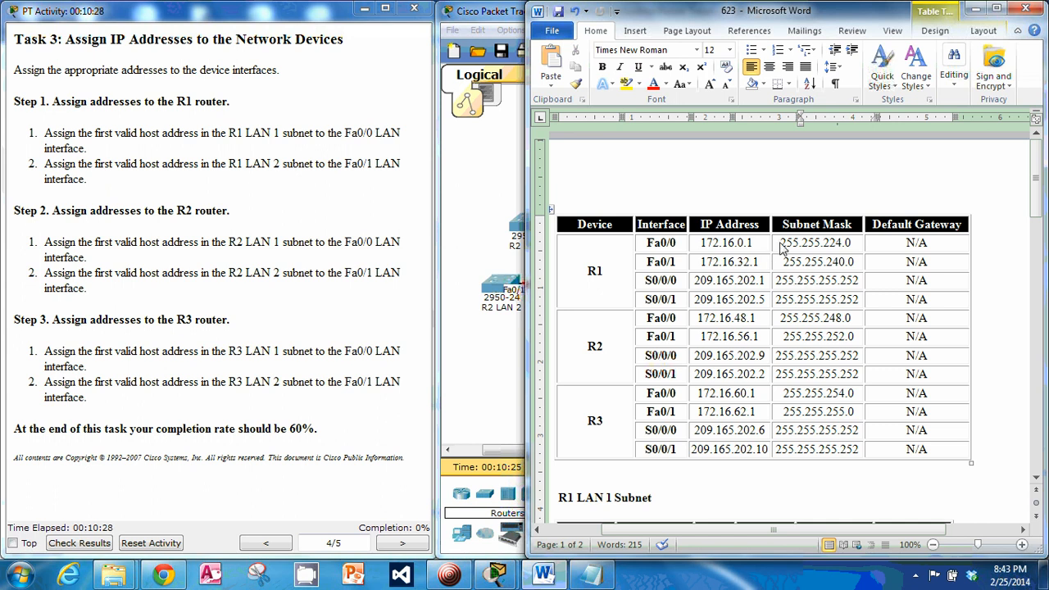
left_click_drag(760, 244, 698, 246)
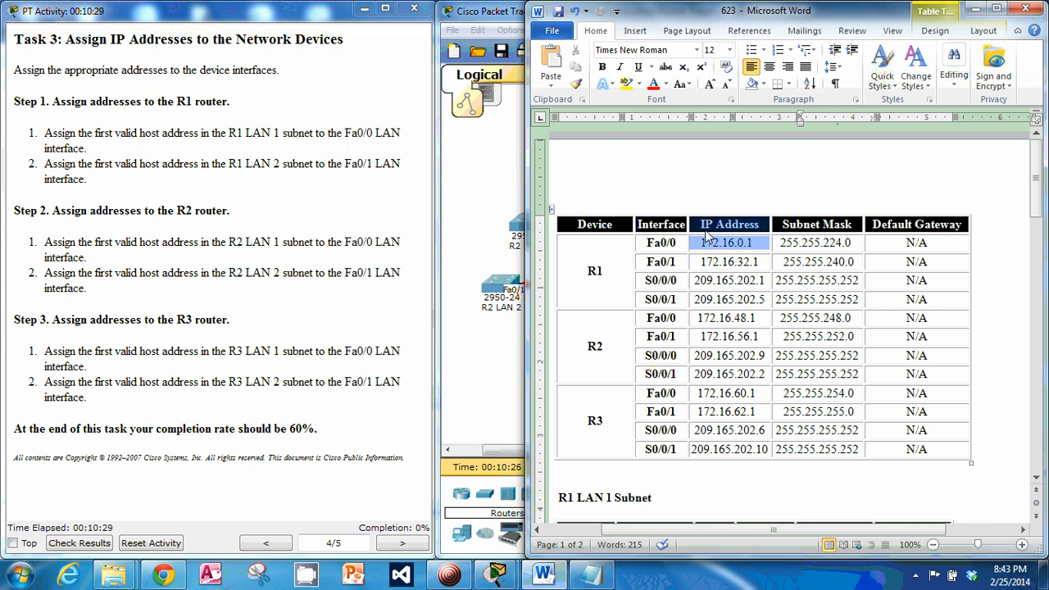
left_click(841, 276)
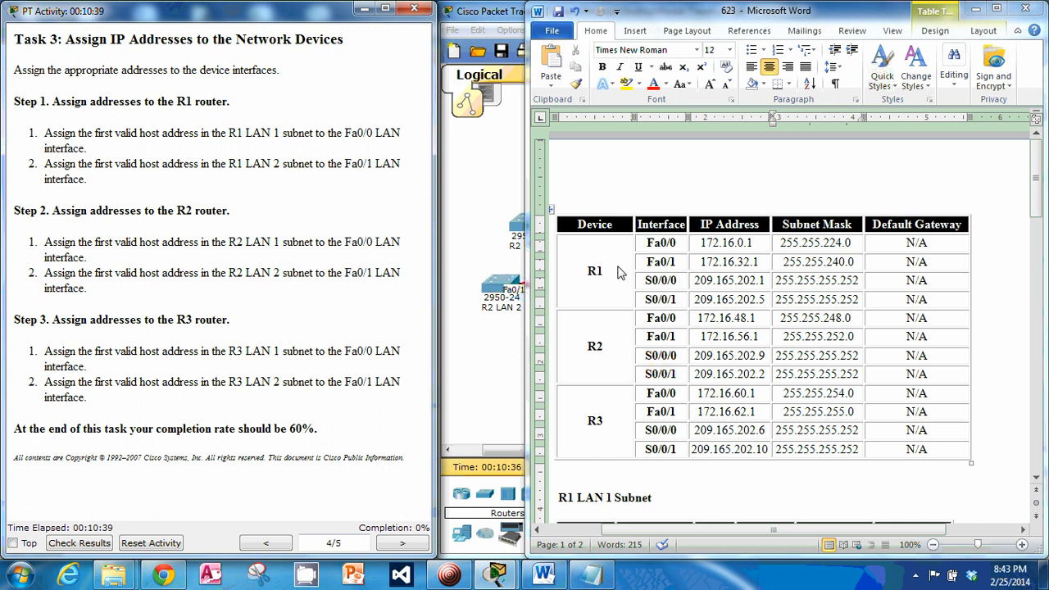
Compare the LAN interface addresses and masks in the device table with the first usable addresses and masks in the six subnet tables
scroll(705, 315, "down", 10)
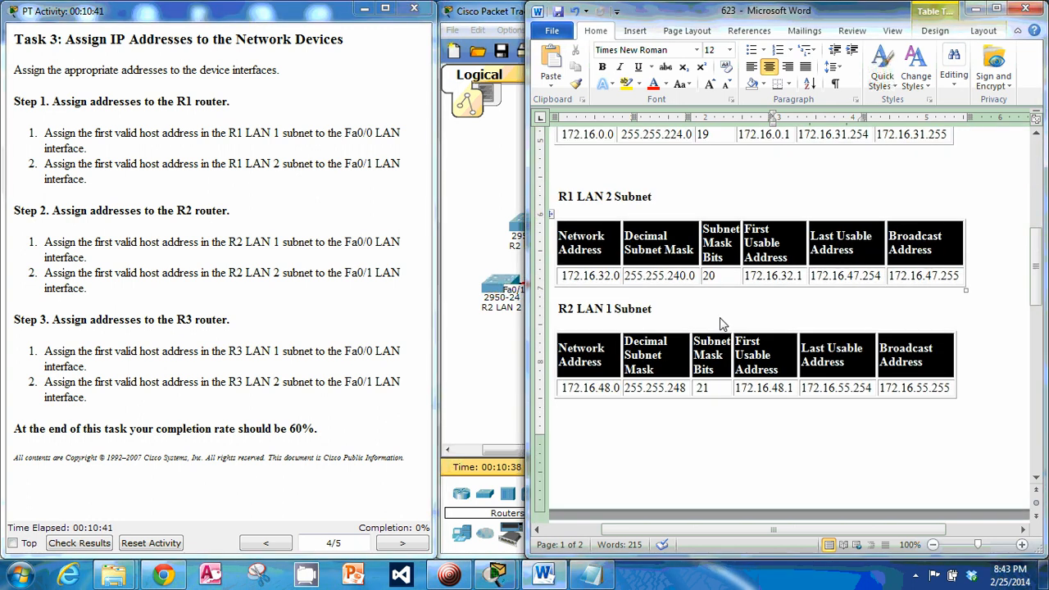
scroll(721, 323, "up", 4)
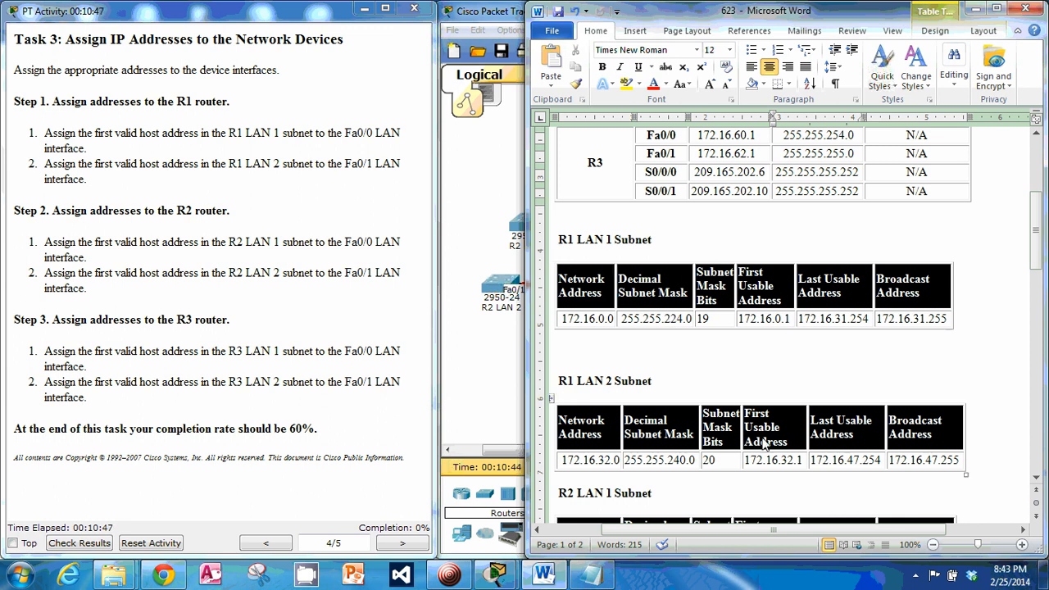
scroll(770, 446, "up", 5)
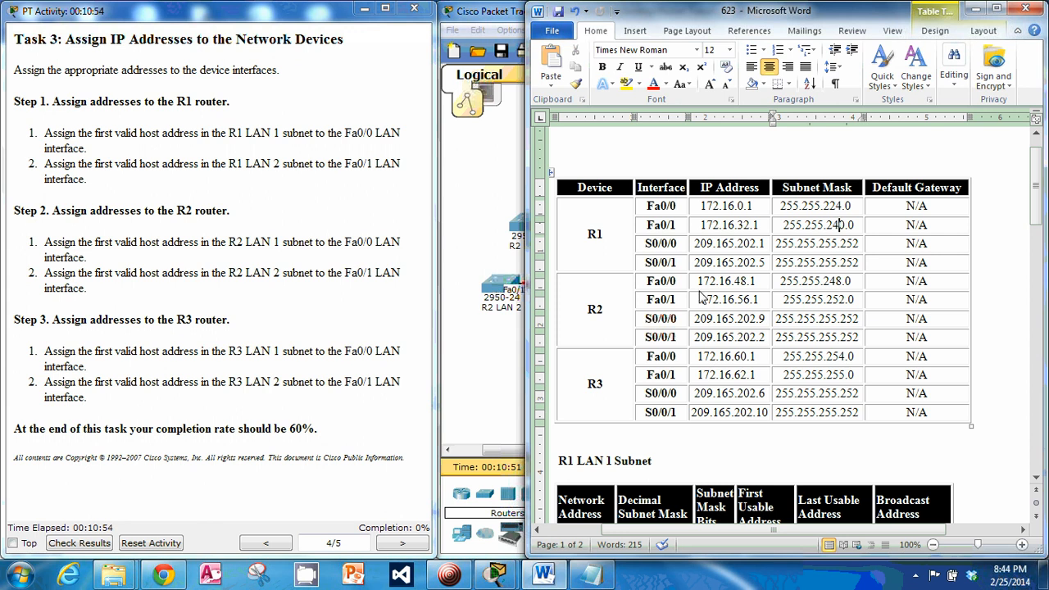
scroll(697, 291, "down", 3)
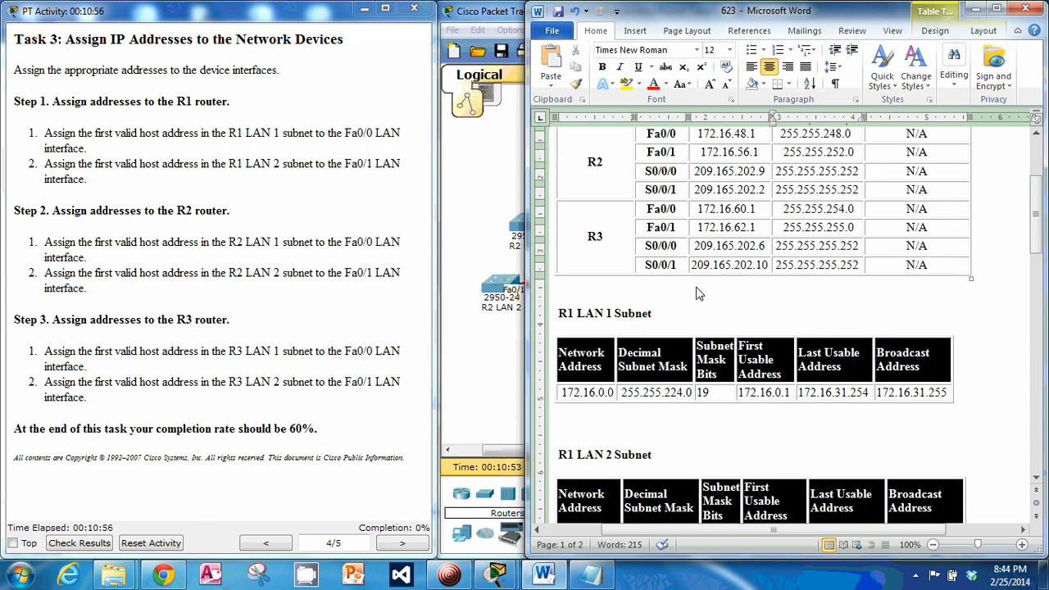
scroll(697, 294, "up", 1)
scroll(697, 297, "down", 10)
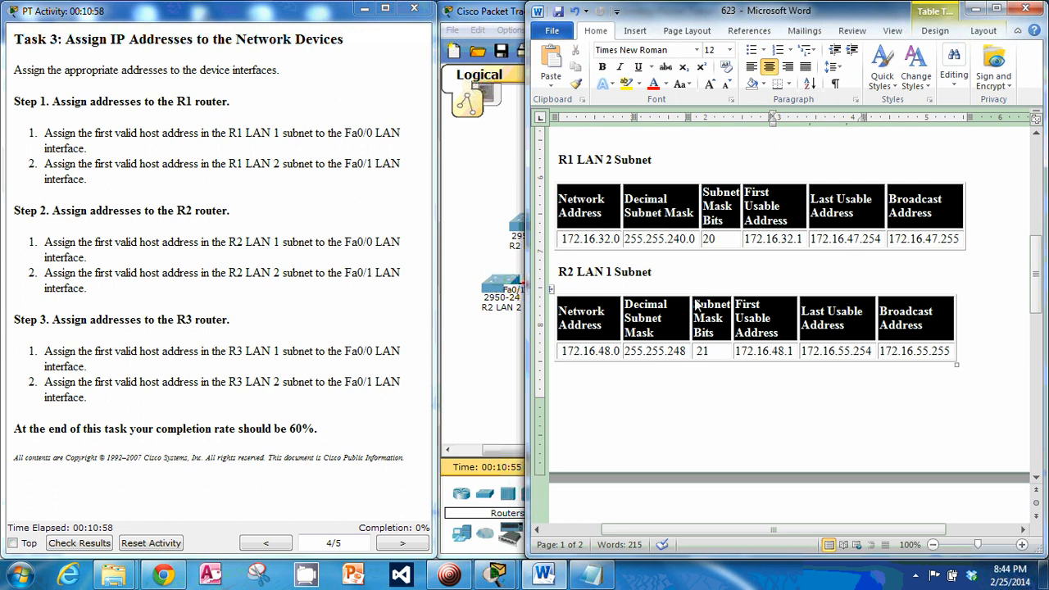
scroll(695, 301, "up", 10)
scroll(696, 305, "up", 1)
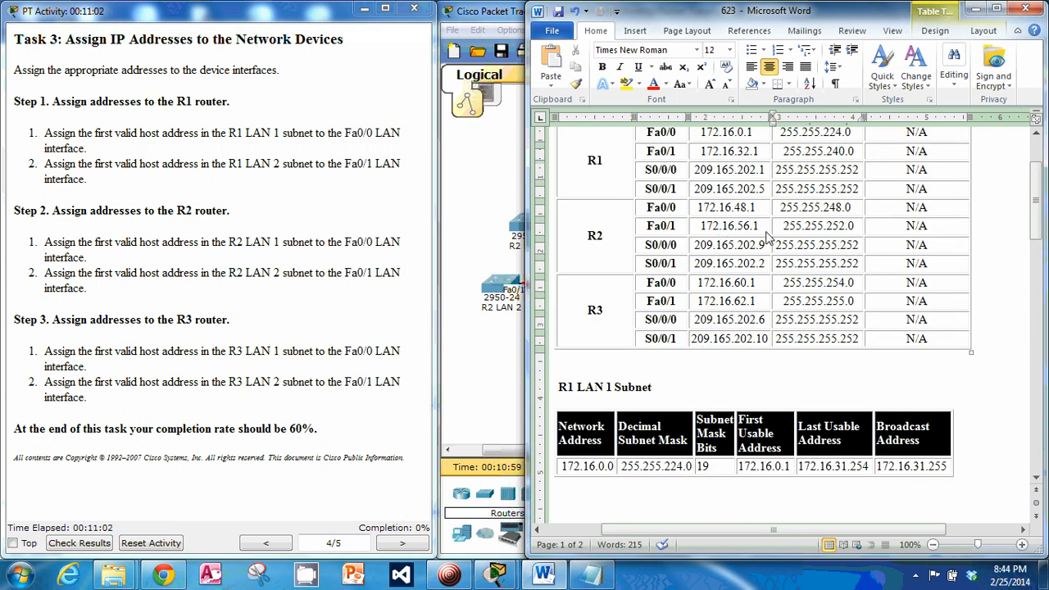
scroll(769, 238, "down", 16)
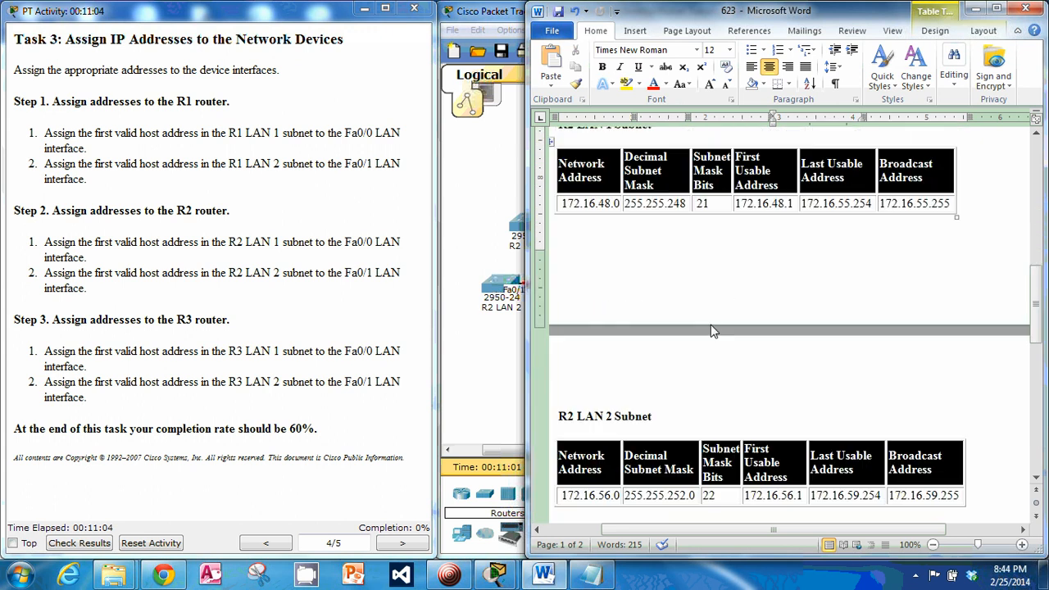
scroll(711, 331, "down", 6)
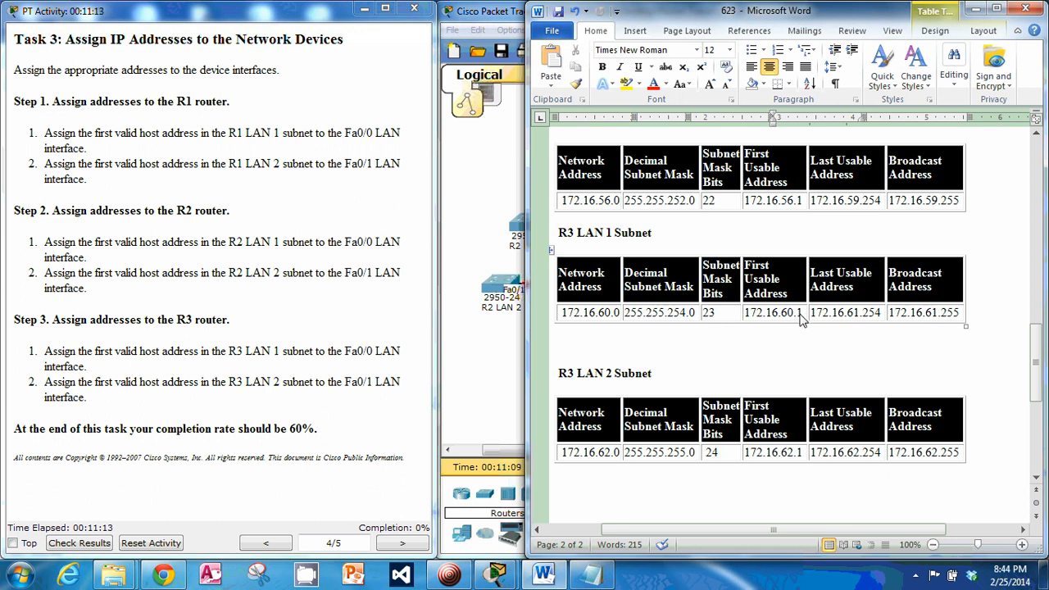
scroll(793, 451, "up", 15)
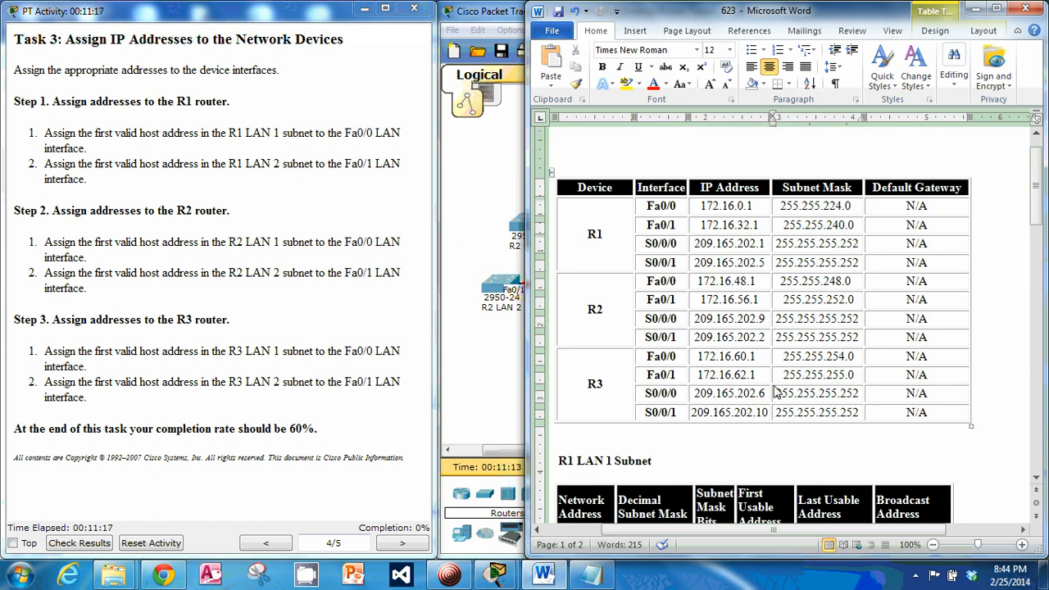
scroll(768, 381, "up", 1)
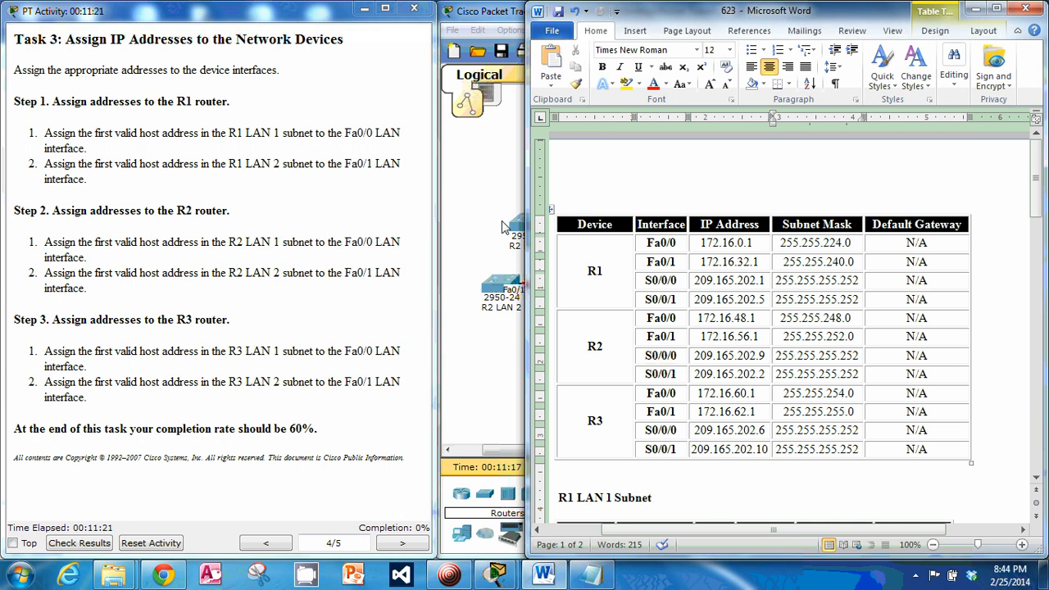
left_click(234, 382)
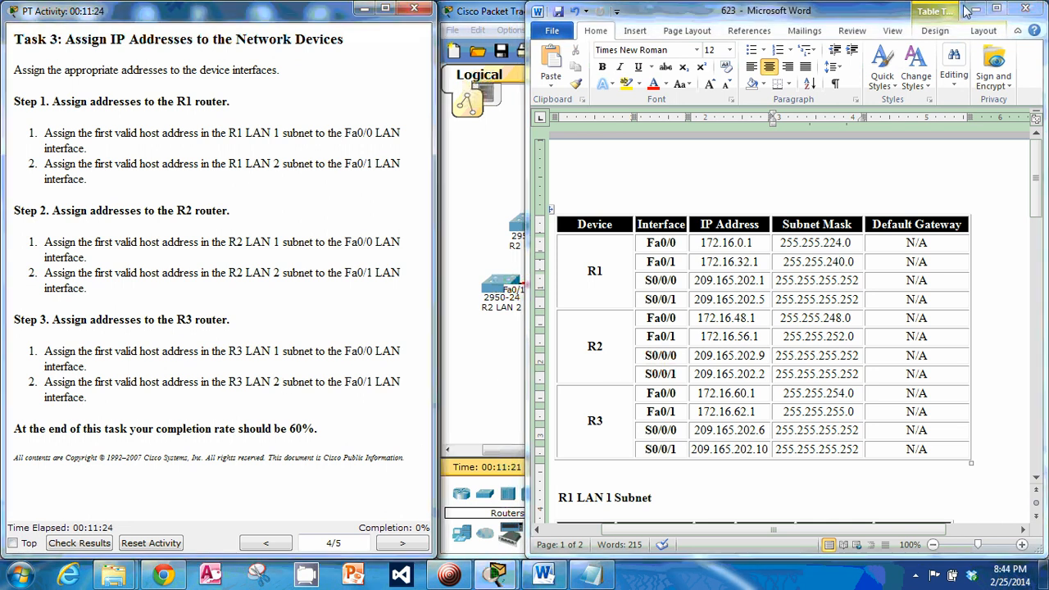
Put the Word document away, open the 623 Notepad file, and make its window narrower and taller to show the scripts beside the topology
left_click(975, 9)
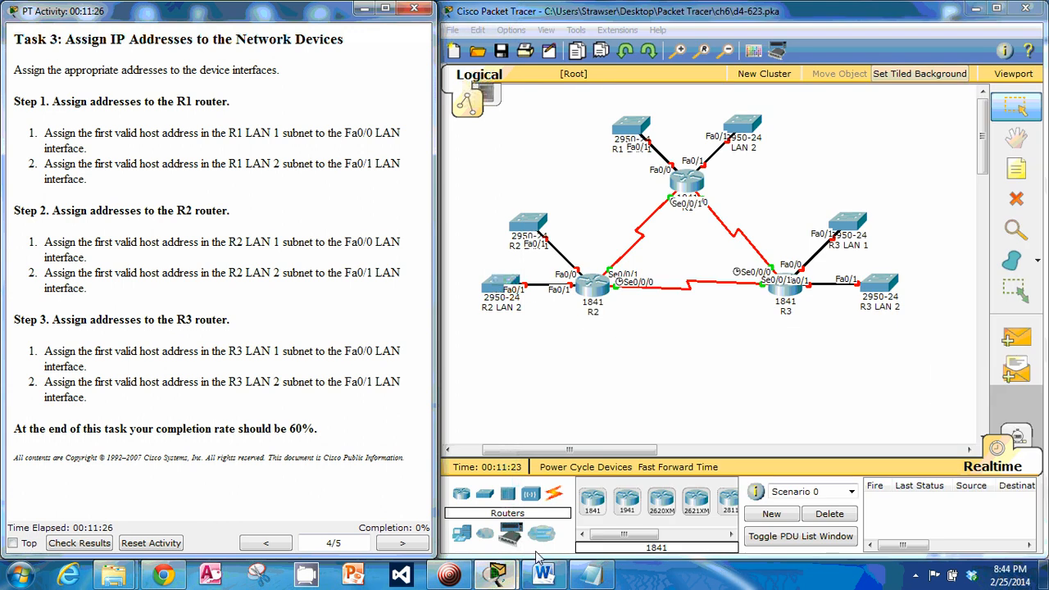
left_click(591, 576)
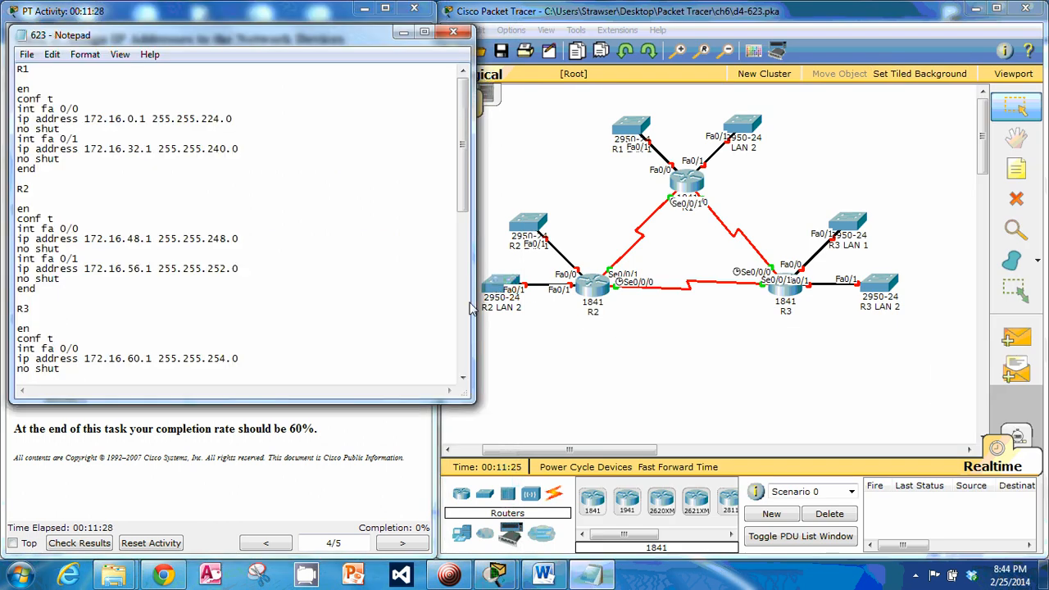
left_click_drag(473, 307, 383, 308)
left_click_drag(313, 402, 314, 508)
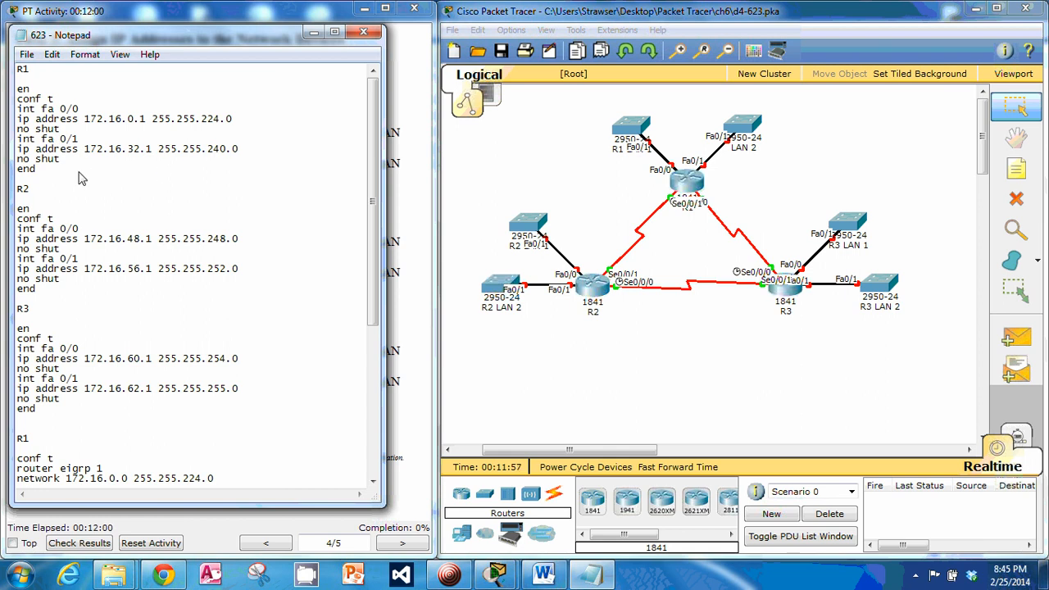
Open router R1's command line beside the Notepad script and bring up its R1> prompt
left_click(686, 181)
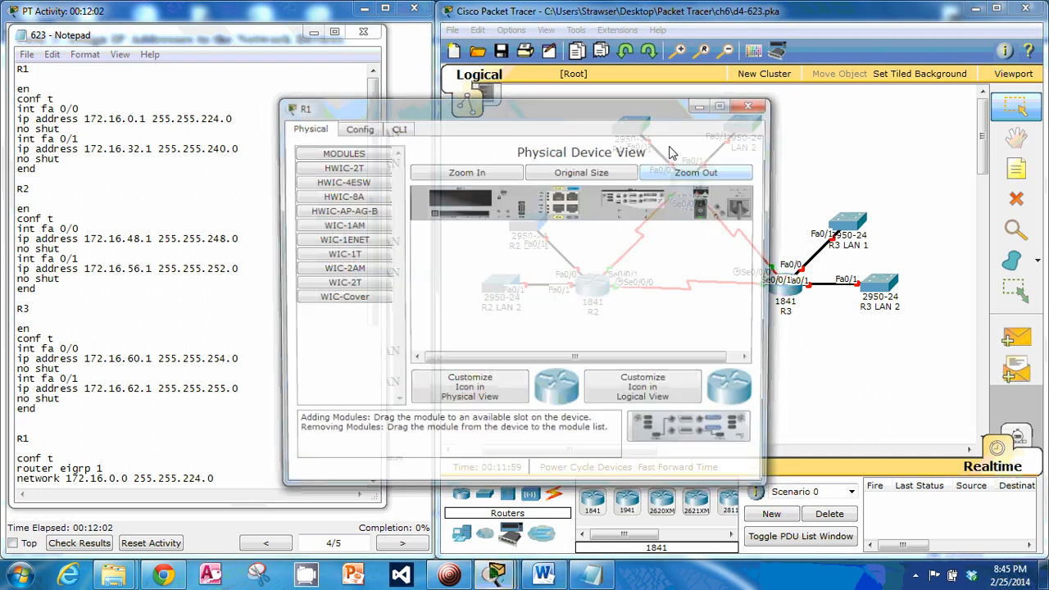
double_click(549, 96)
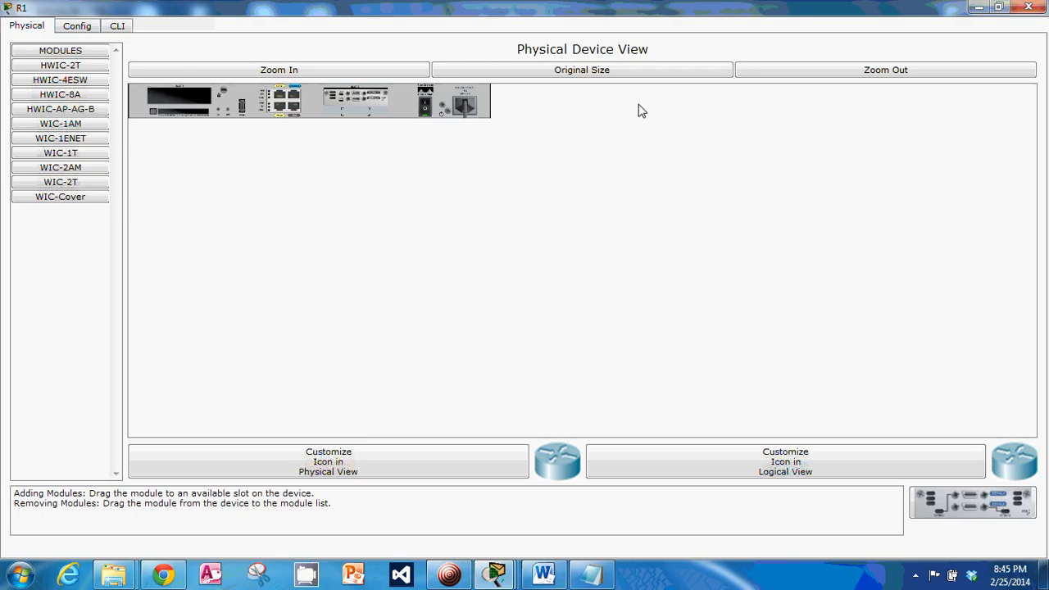
double_click(711, 11)
left_click_drag(670, 114, 655, 112)
left_click(535, 120)
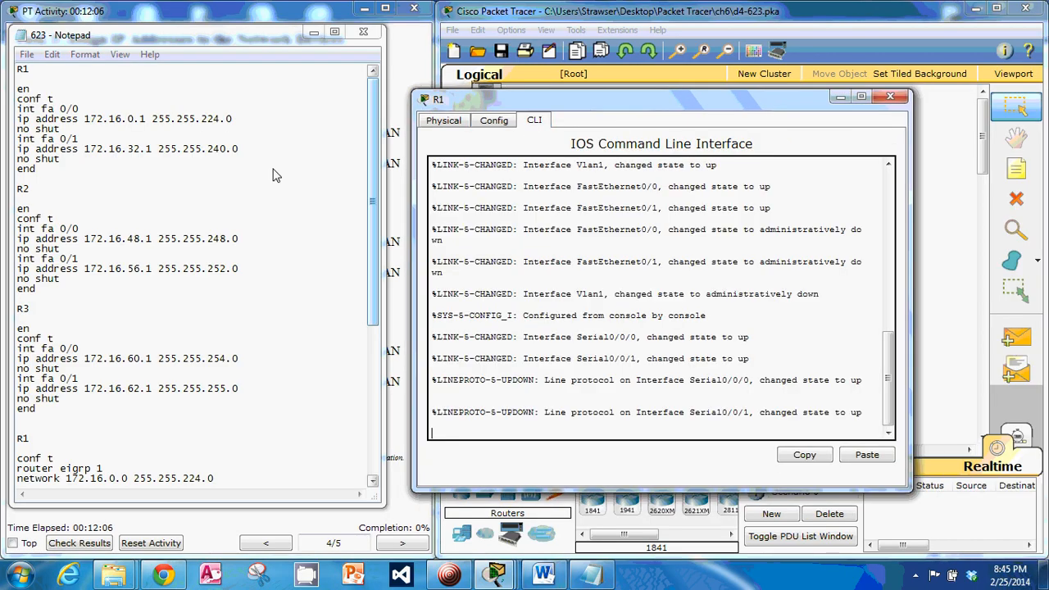
key("Return")
key("Return")
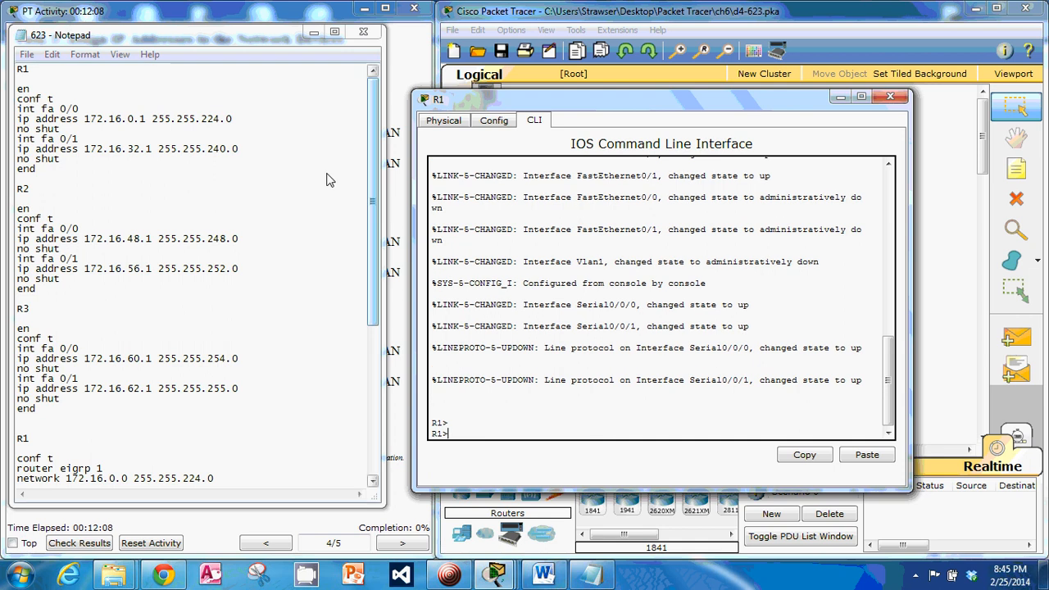
Copy the R1 script from Notepad into R1's command line, assigning 172.16.0.1 255.255.224.0 to Fa0/0 and 172.16.32.1 255.255.240.0 to Fa0/1, then close R1
left_click(145, 182)
left_click_drag(51, 170, 23, 92)
right_click(20, 91)
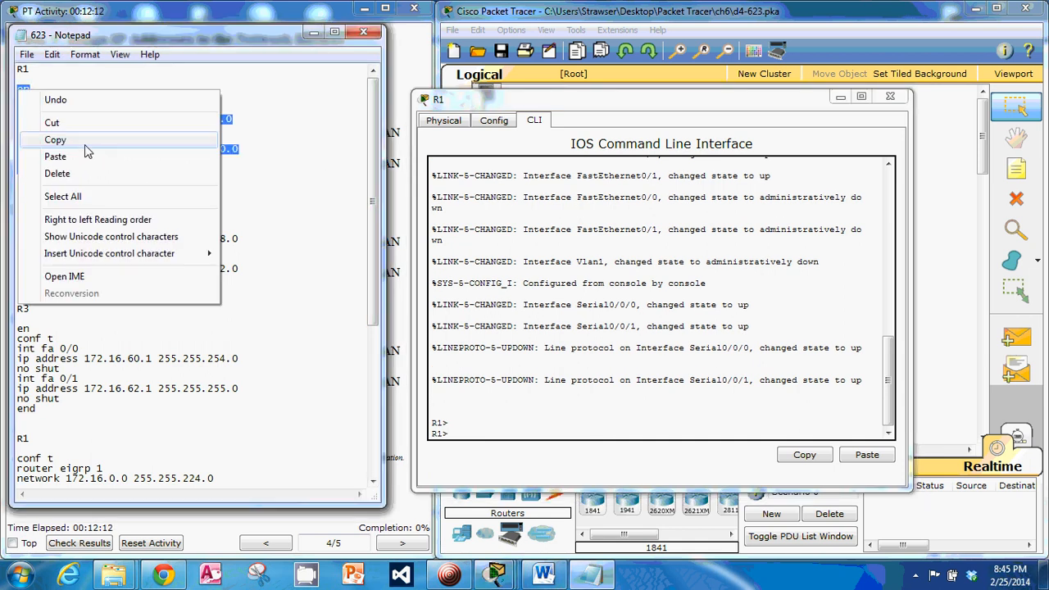
left_click(54, 140)
left_click(460, 440)
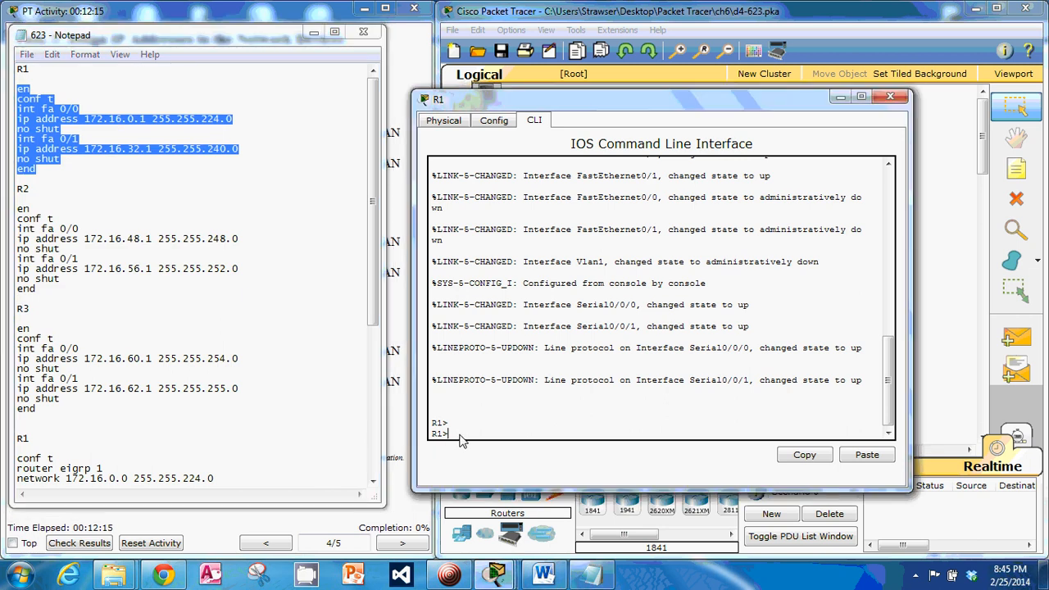
right_click(460, 440)
left_click(496, 462)
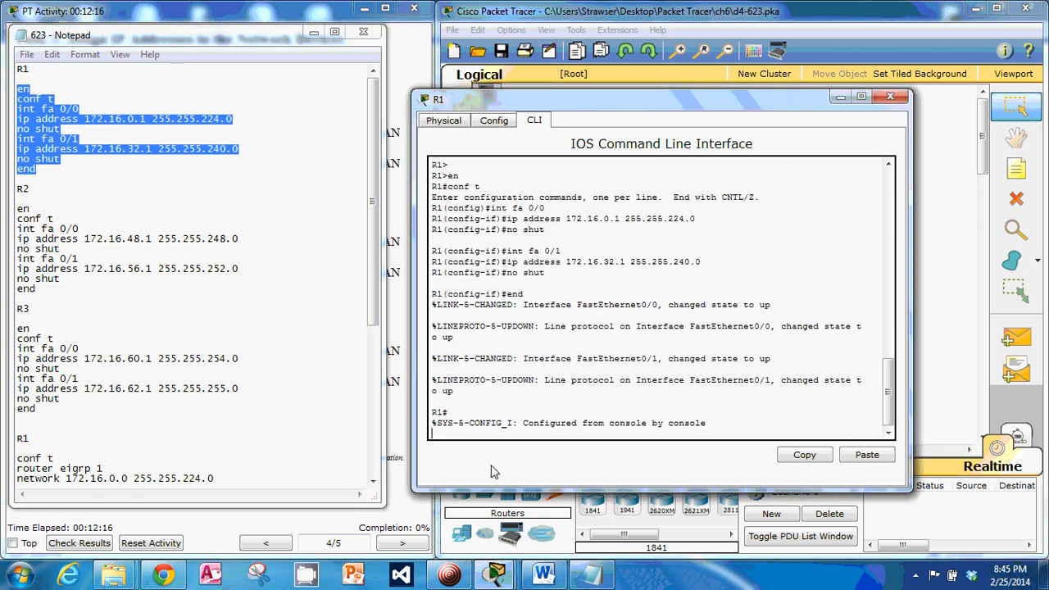
key("Return")
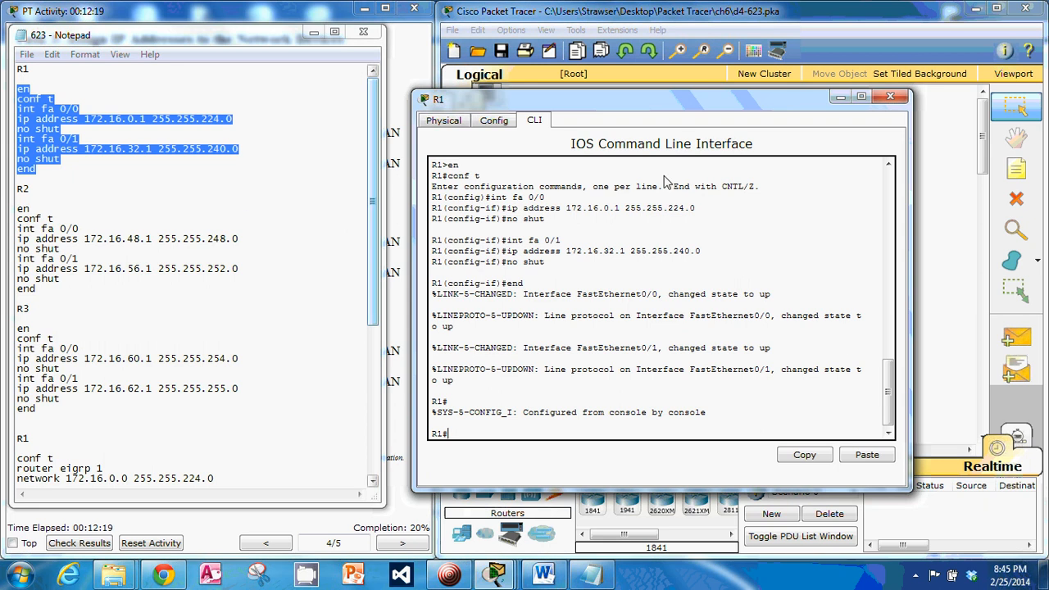
left_click(891, 98)
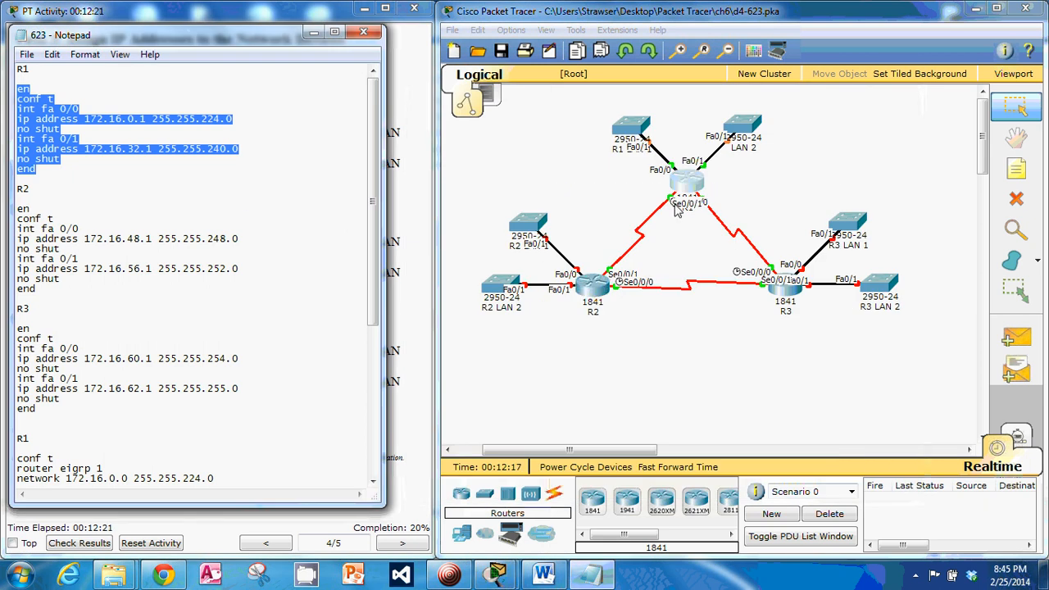
Open router R2's command line, position its window clear of Notepad, and bring up the R2> prompt
left_click(598, 283)
left_click_drag(393, 100, 602, 98)
left_click(599, 118)
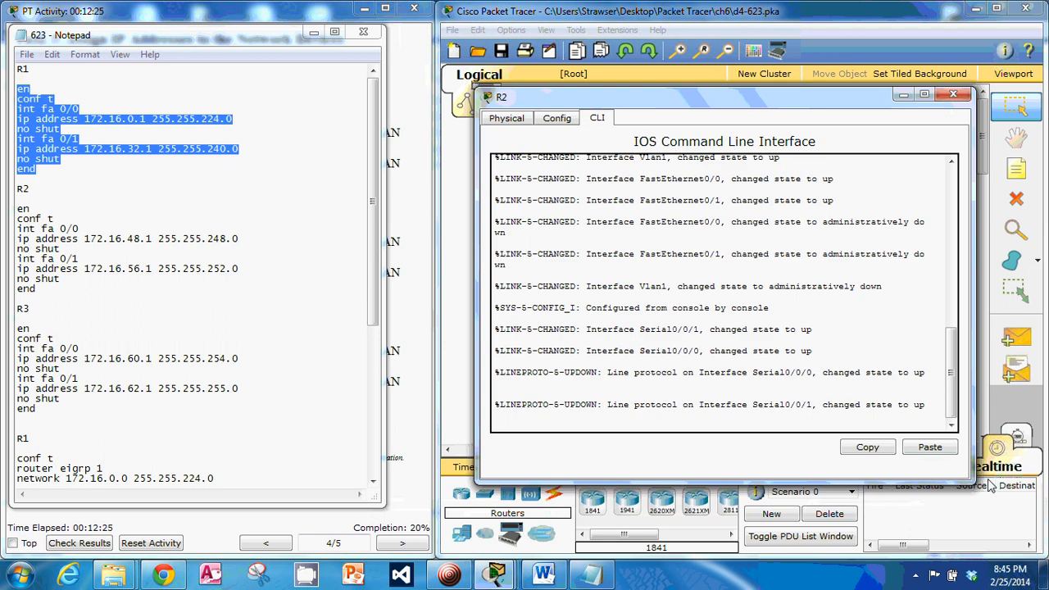
key("Return")
key("Return")
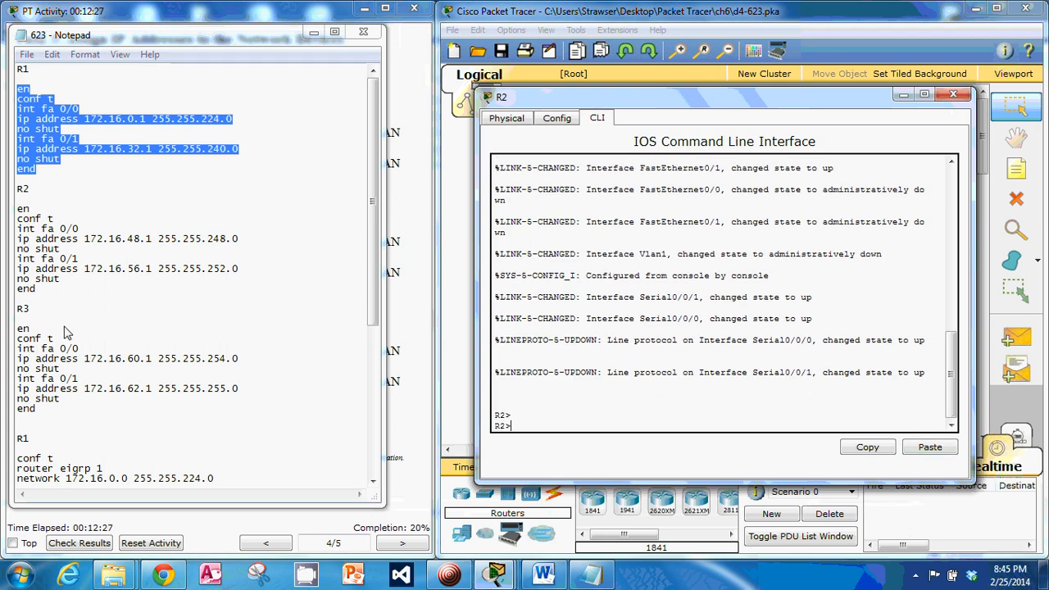
Copy the R2 script from Notepad into R2's command line, assigning 172.16.48.1 255.255.248.0 to Fa0/0 and 172.16.56.1 255.255.252.0 to Fa0/1, then close R2
left_click(57, 292)
left_click_drag(58, 295, 21, 212)
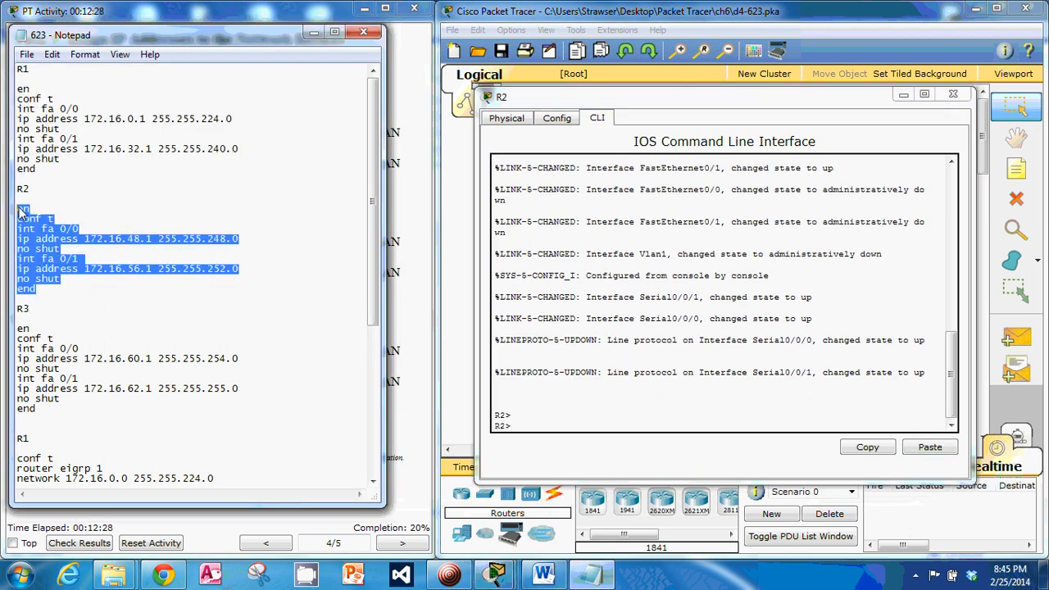
right_click(49, 217)
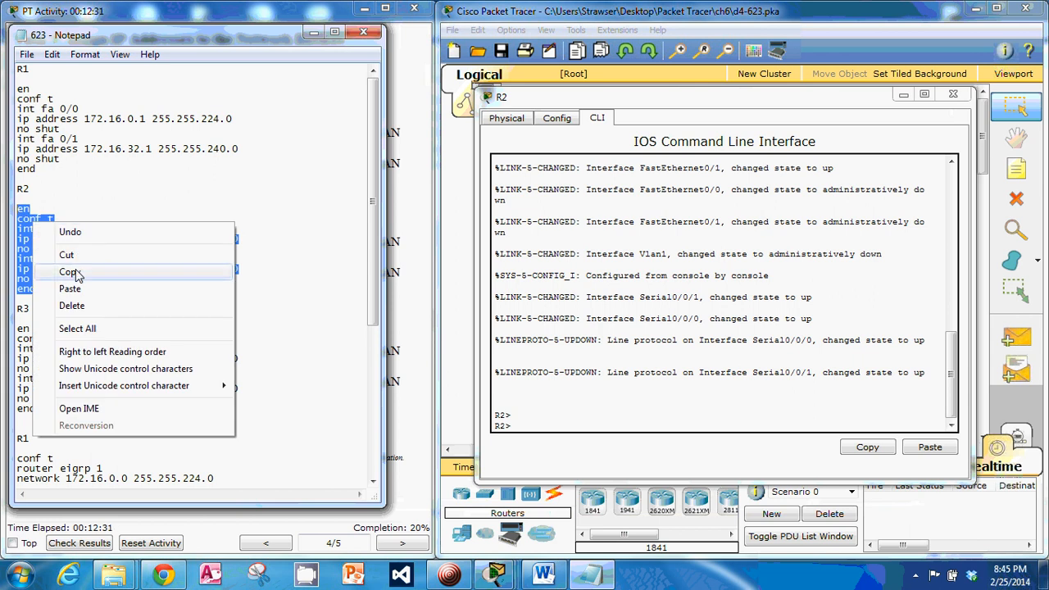
left_click(72, 270)
left_click(526, 426)
right_click(529, 428)
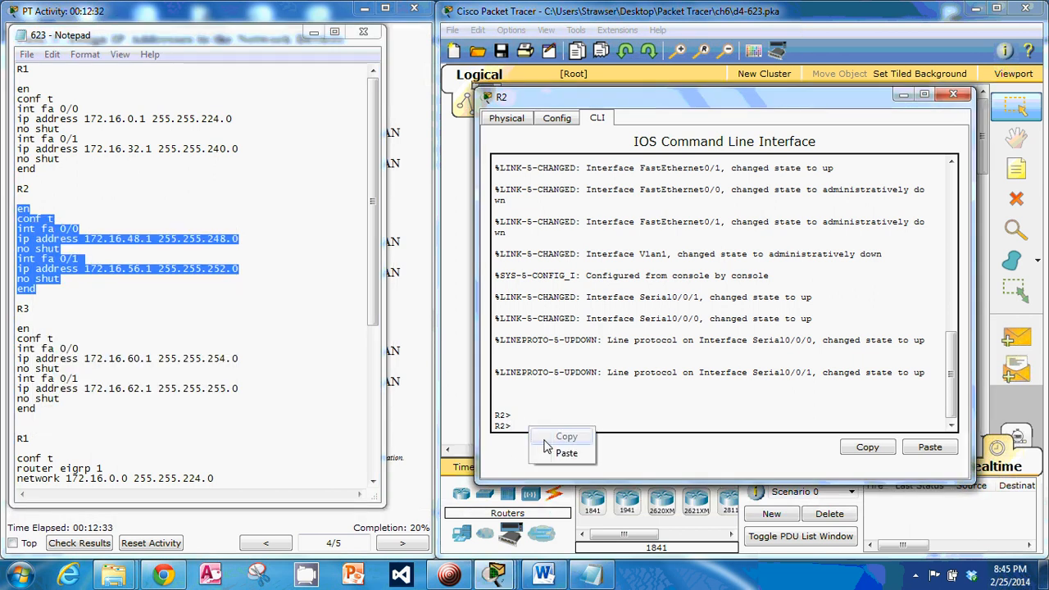
left_click(567, 454)
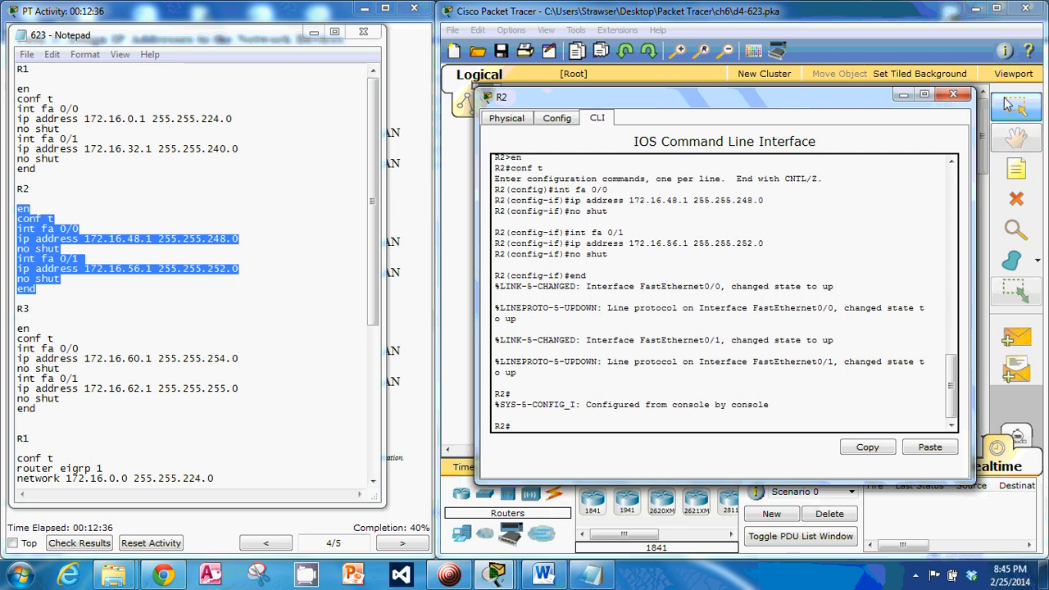
left_click(955, 97)
Open router R3's command line and position its window clear of the Notepad script
left_click(788, 291)
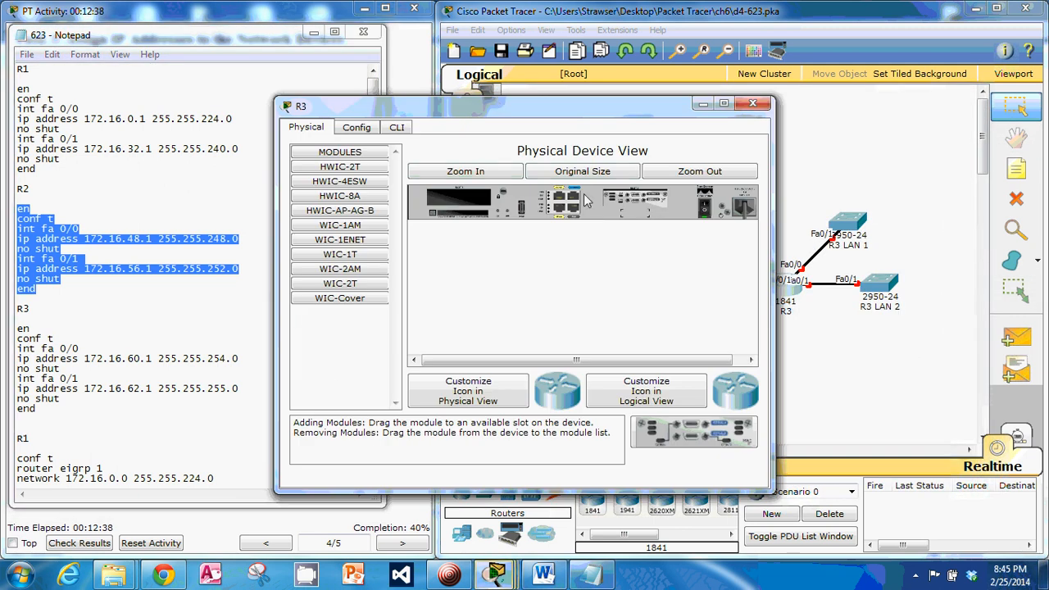
left_click_drag(495, 104, 704, 89)
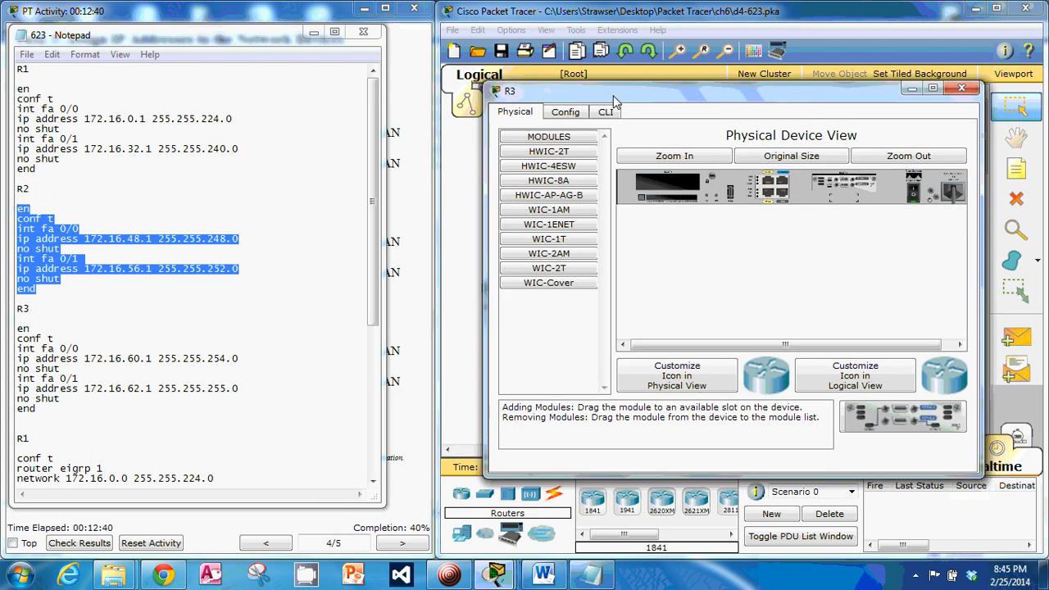
left_click(606, 112)
Copy the R3 script from Notepad into R3's command line, assigning 172.16.60.1 255.255.254.0 to Fa0/0 and 172.16.62.1 255.255.255.0 to Fa0/1, then close R3
left_click(272, 258)
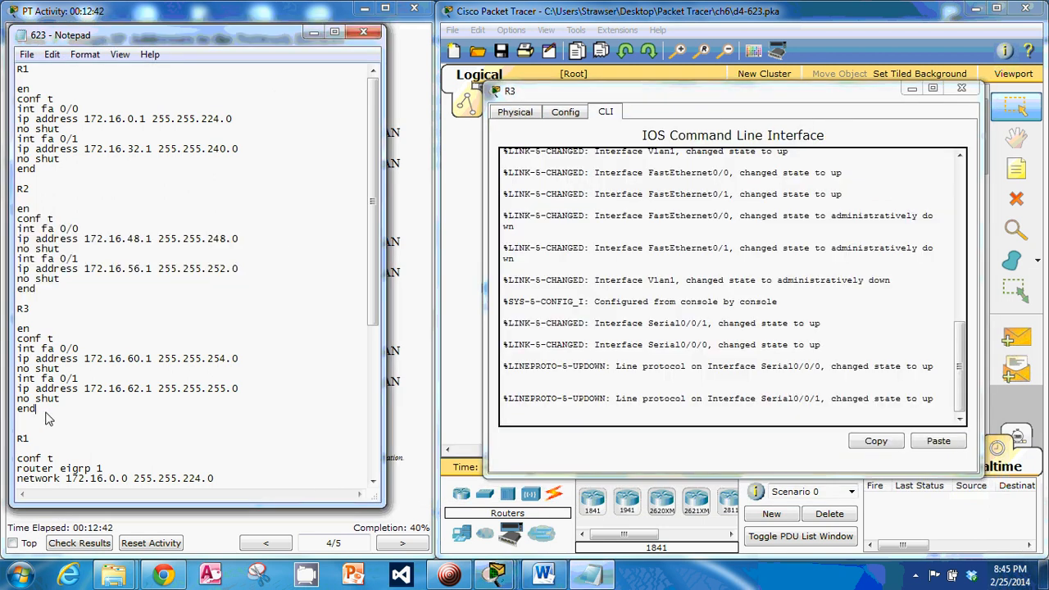
left_click_drag(36, 408, 19, 329)
right_click(29, 331)
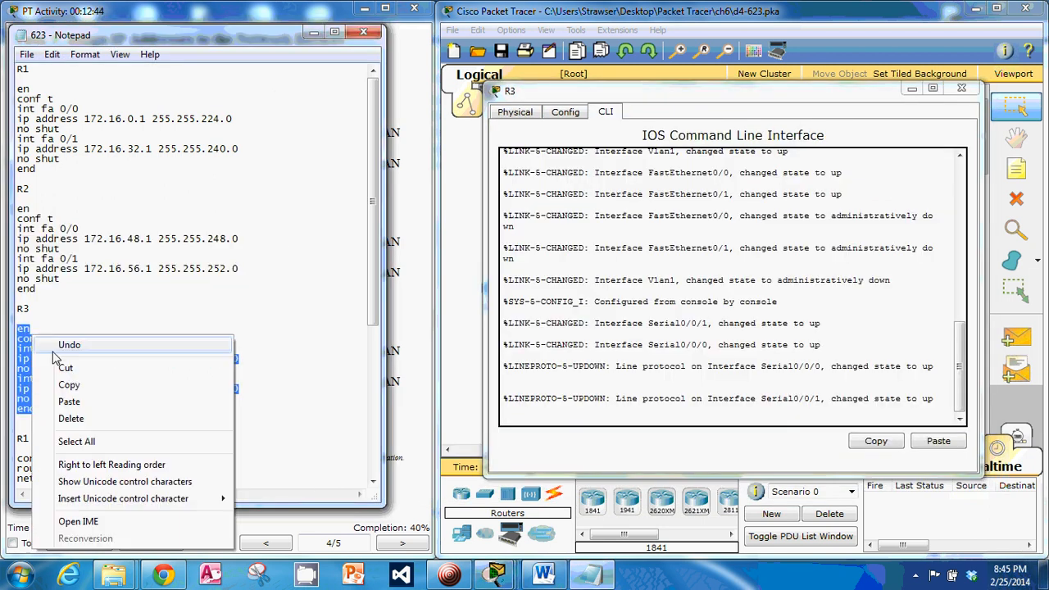
left_click(82, 385)
left_click(524, 434)
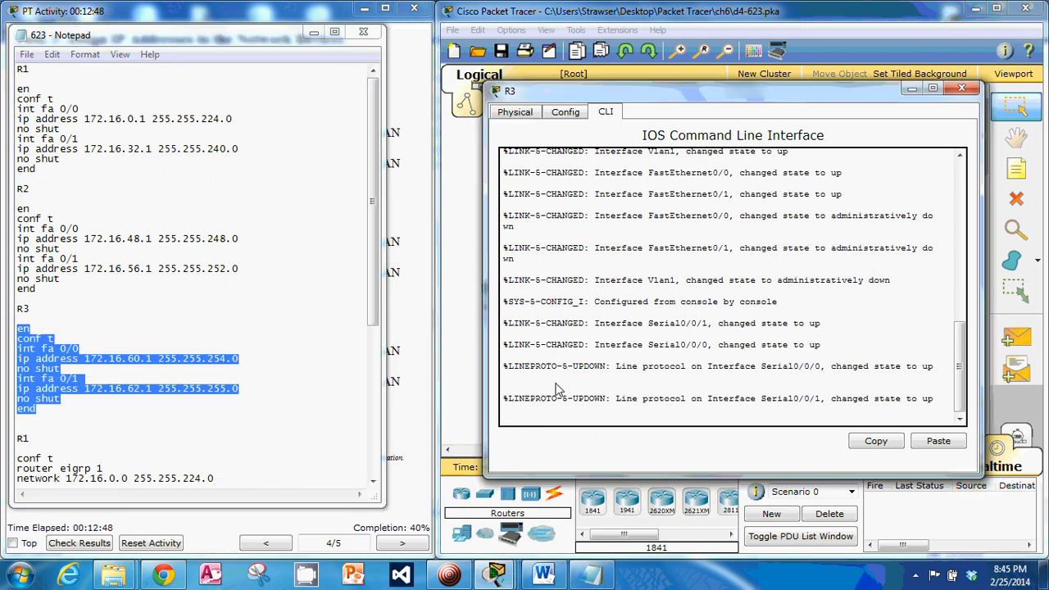
key("Return")
key("Return")
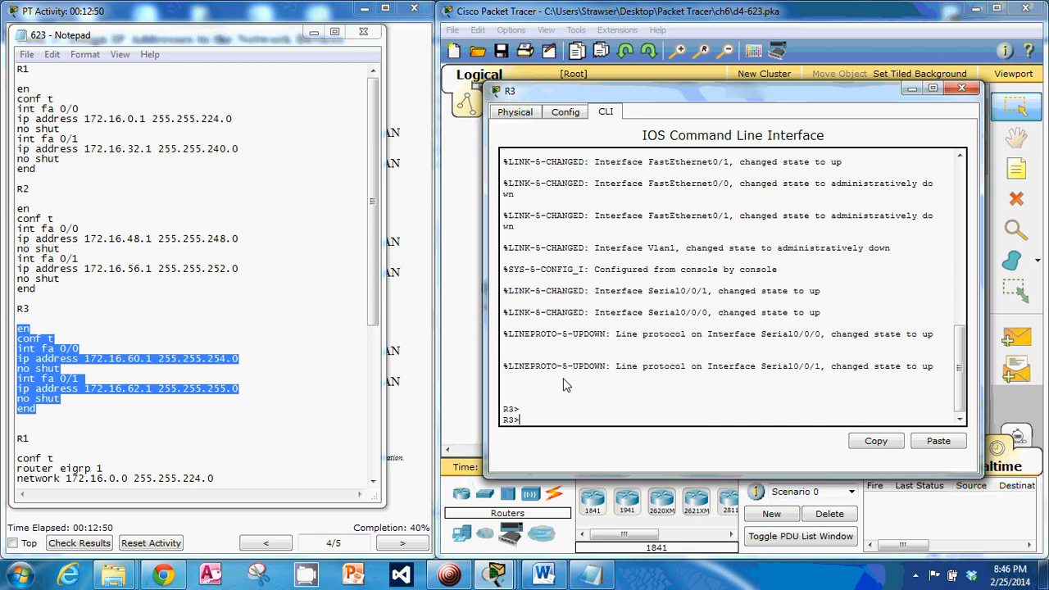
right_click(571, 418)
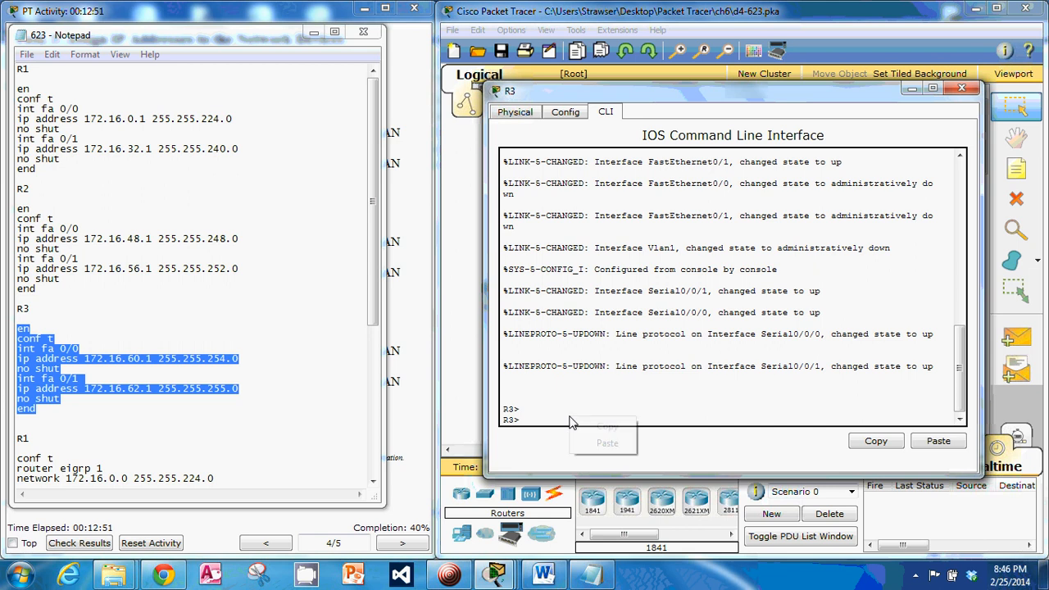
left_click(606, 444)
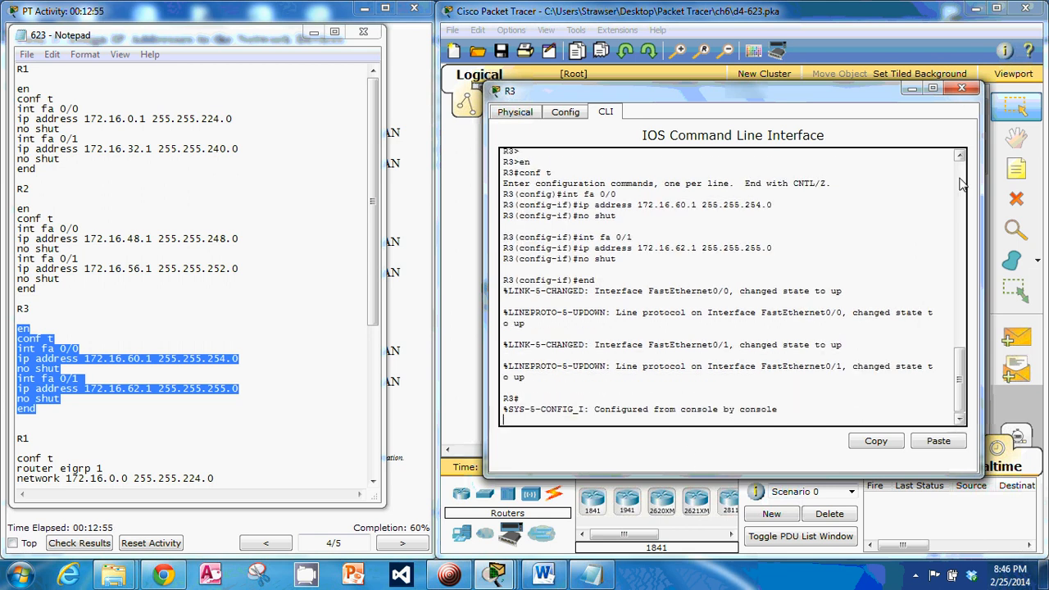
left_click(961, 89)
Bring up the PT Activity instructions and read Task 4 on configuring the routing protocol and the start of Task 5
left_click(334, 334)
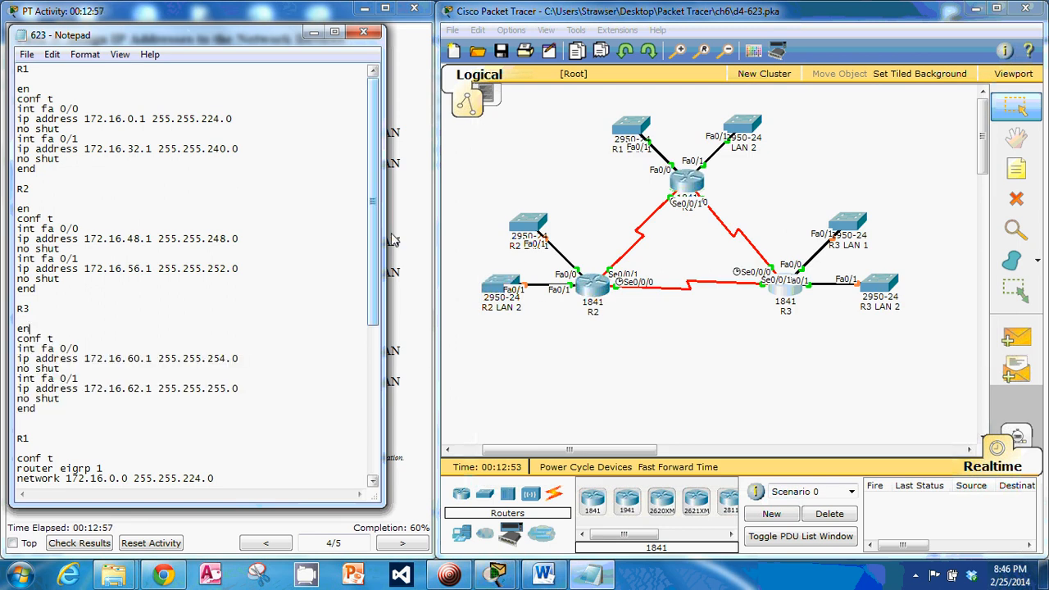
left_click(274, 16)
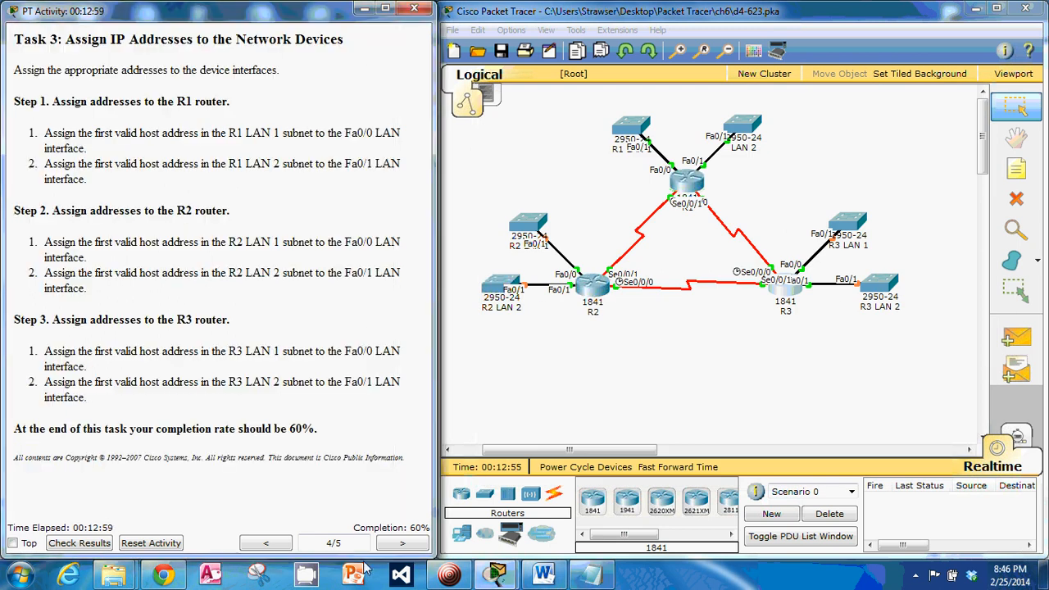
left_click(403, 543)
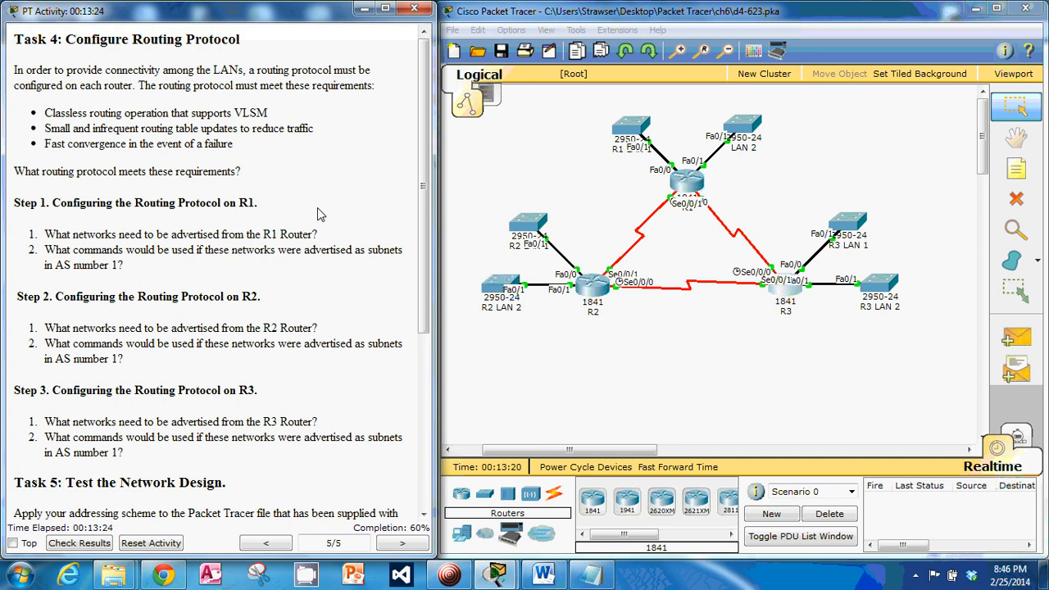
scroll(320, 299, "down", 1)
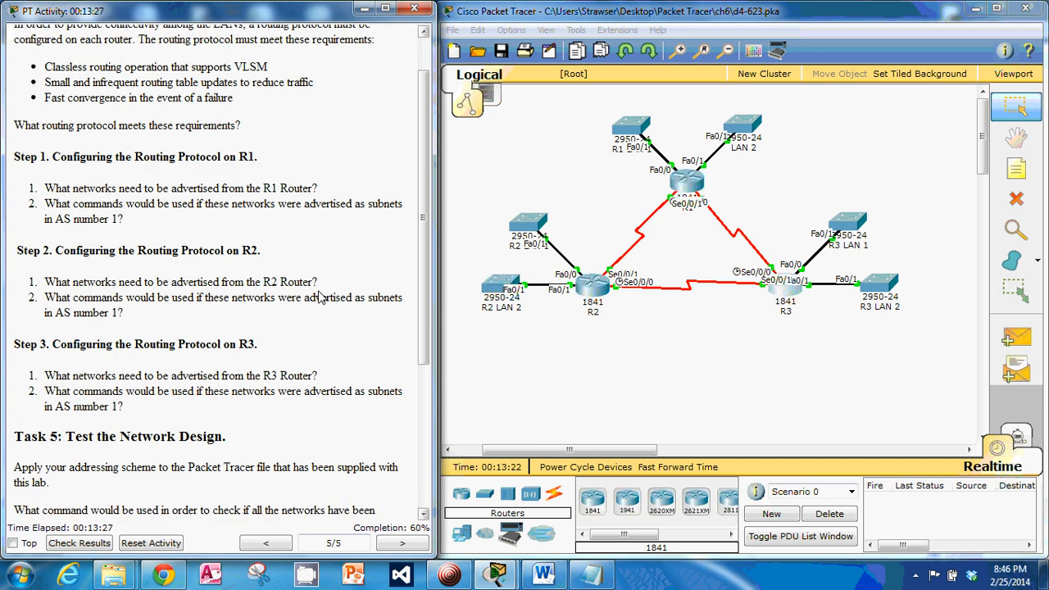
scroll(319, 299, "down", 2)
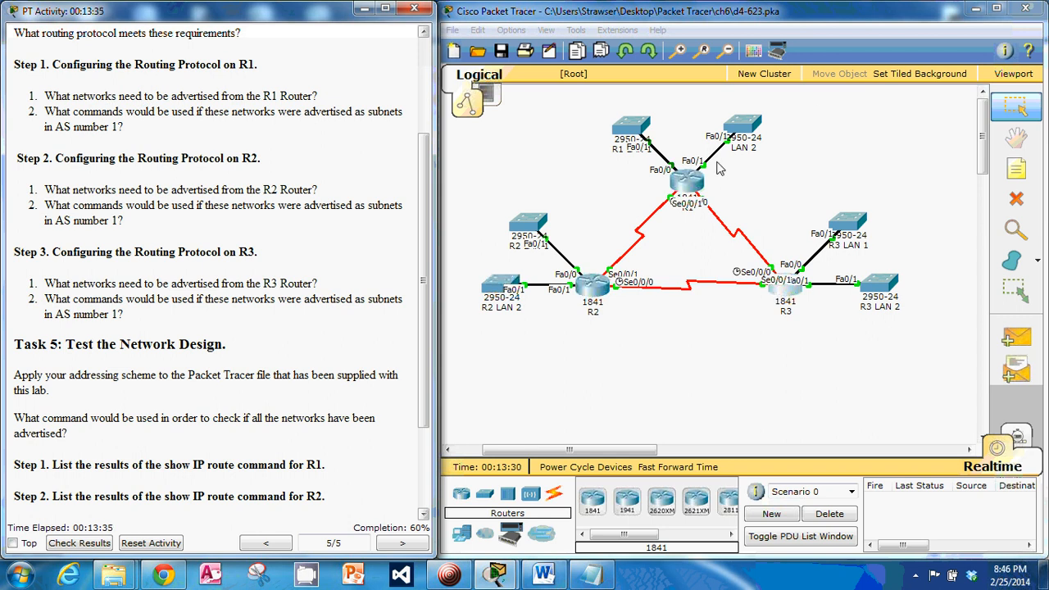
Open router R1's command line at the R1# prompt and position its window clear of the instructions, checking R1's links in the topology
left_click(692, 179)
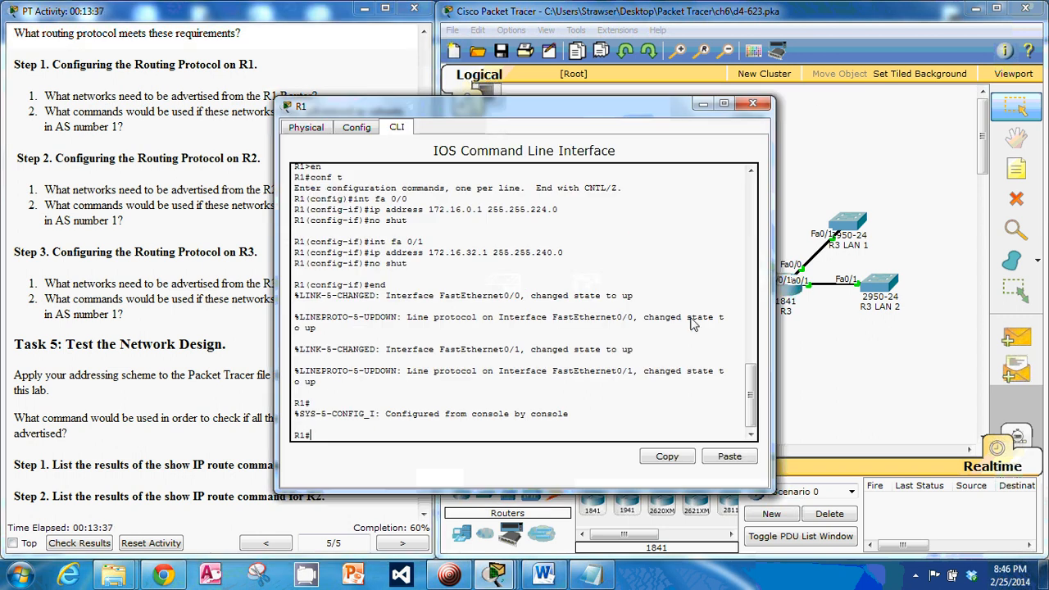
key("Return")
key("Return")
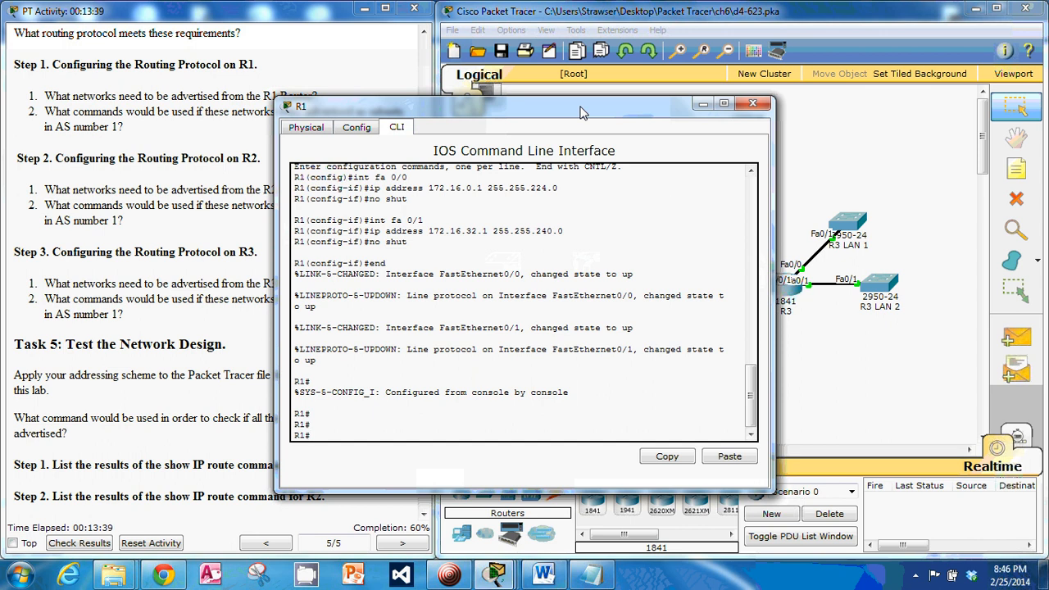
left_click_drag(581, 105, 808, 91)
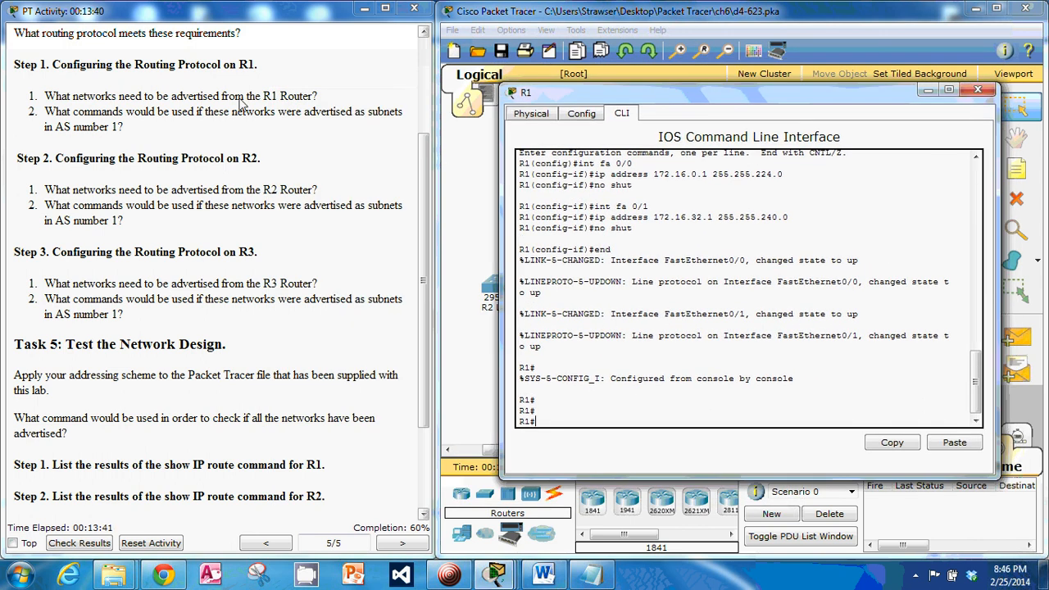
left_click_drag(926, 91, 939, 354)
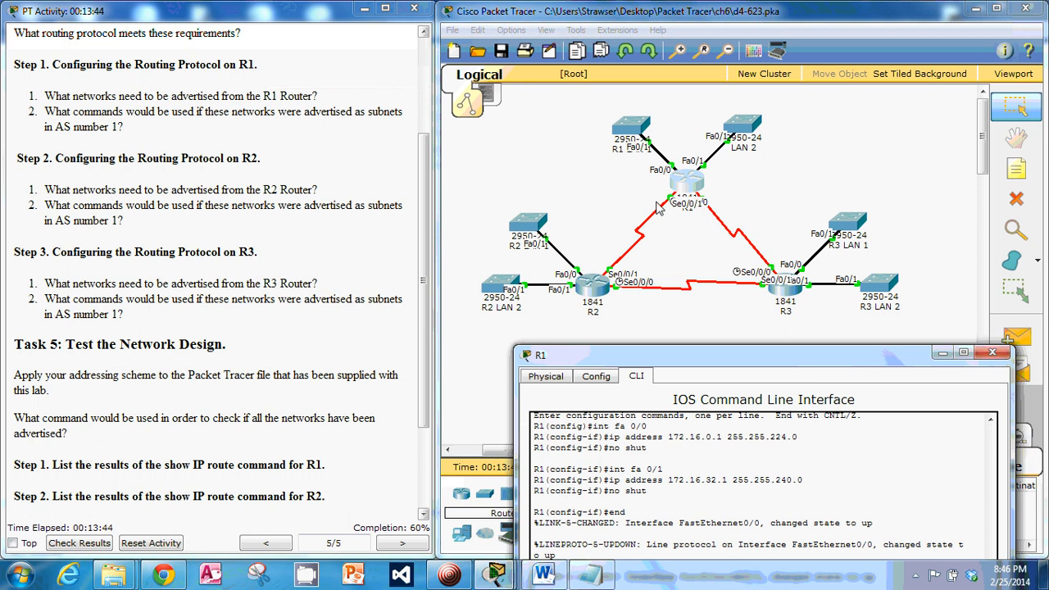
left_click_drag(741, 357, 735, 123)
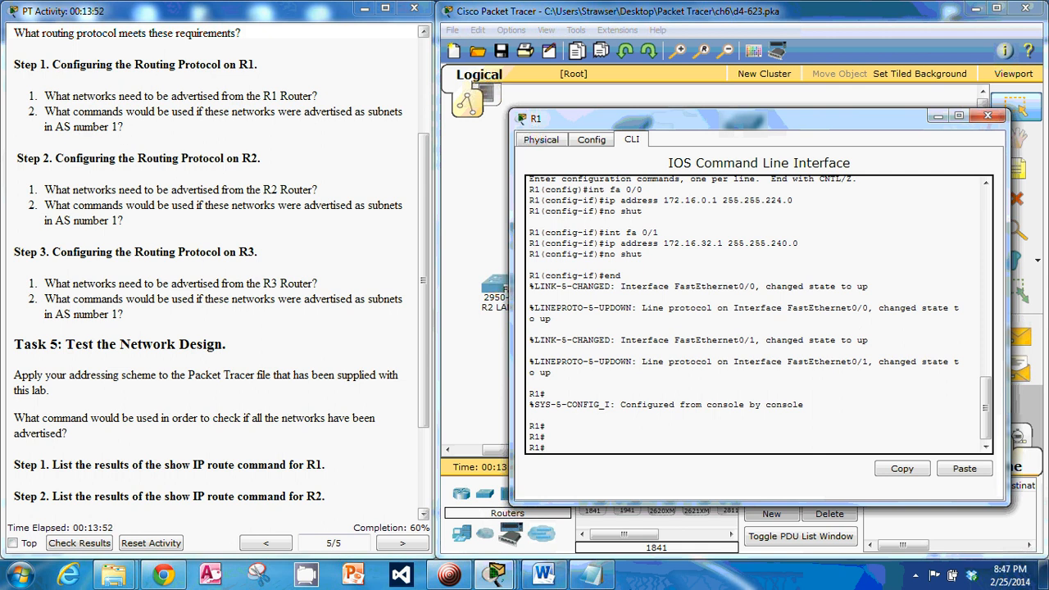
Compare the EIGRP network statements for R1, R2 and R3 in Notepad with the interface addresses in the Word addressing table
left_click(590, 574)
scroll(240, 366, "down", 6)
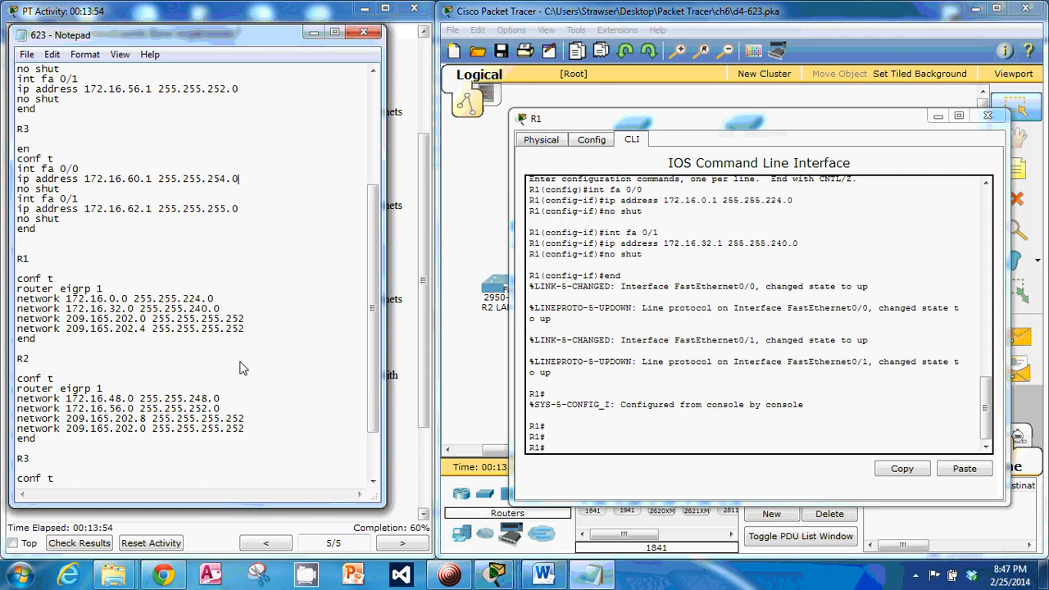
scroll(240, 366, "down", 2)
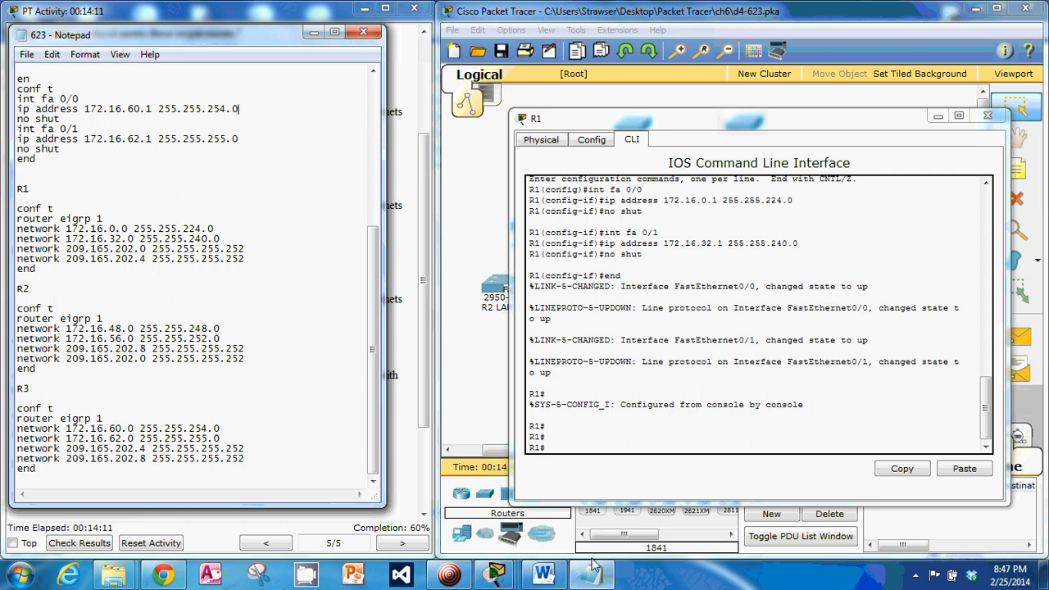
left_click(543, 574)
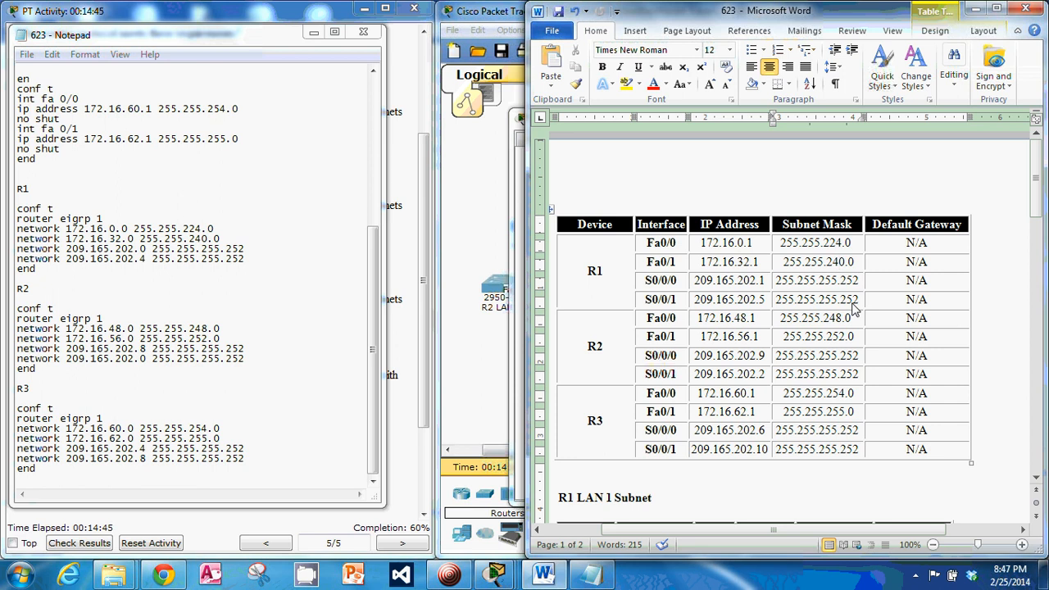
left_click(764, 304)
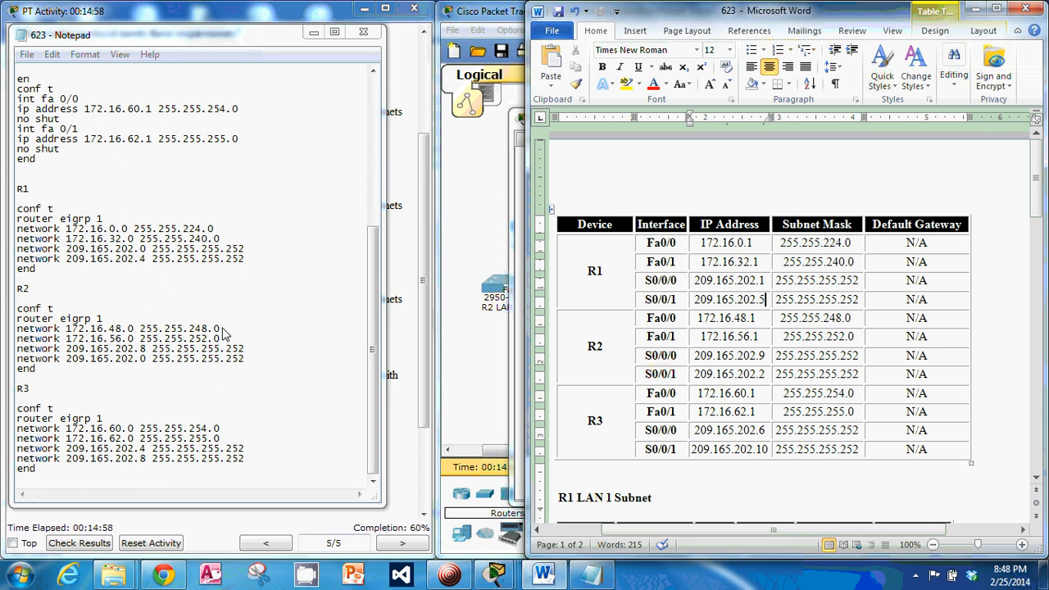
left_click(95, 329)
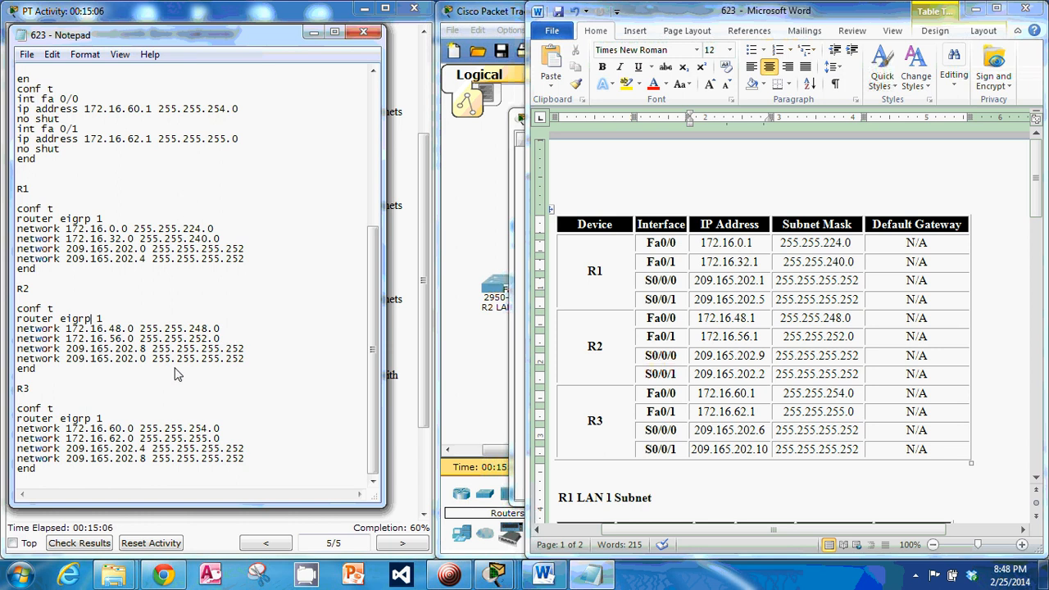
left_click(772, 370)
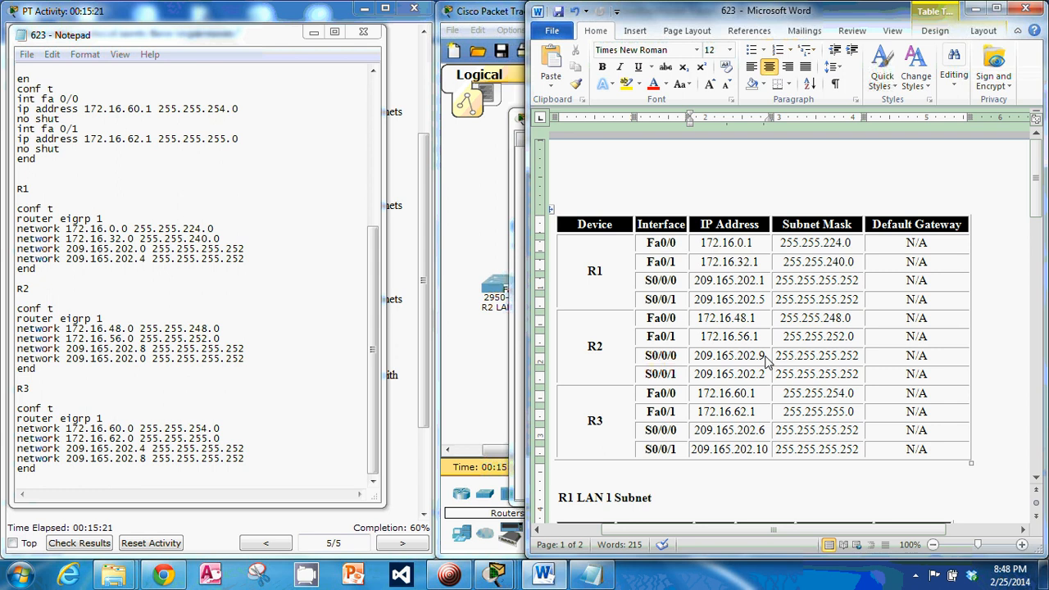
left_click_drag(765, 374, 755, 375)
left_click(765, 434)
left_click_drag(766, 452, 743, 452)
left_click(747, 448)
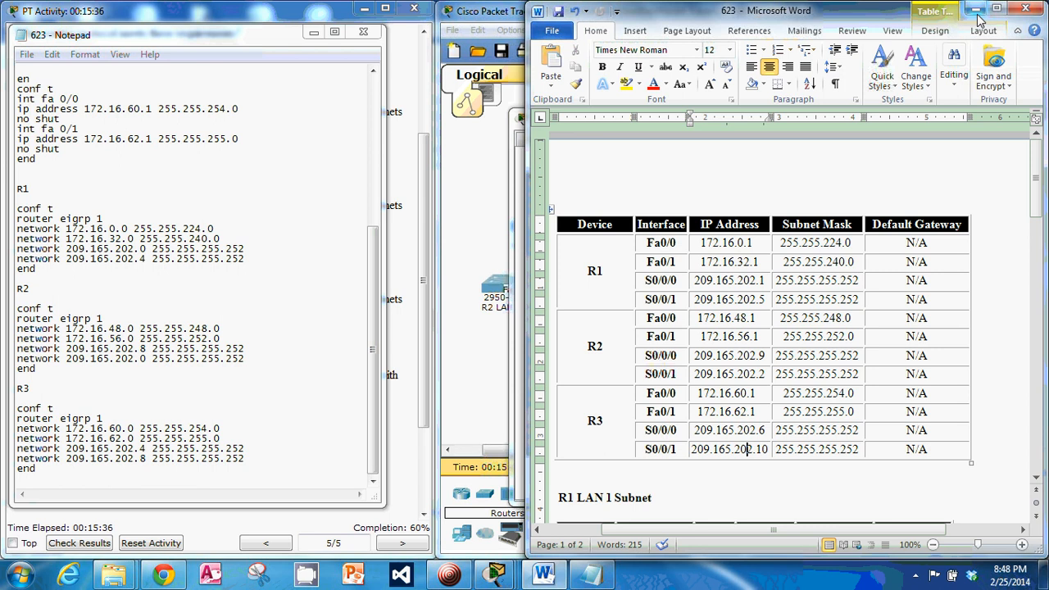
left_click(978, 15)
key("Return")
key("Return")
key("Return")
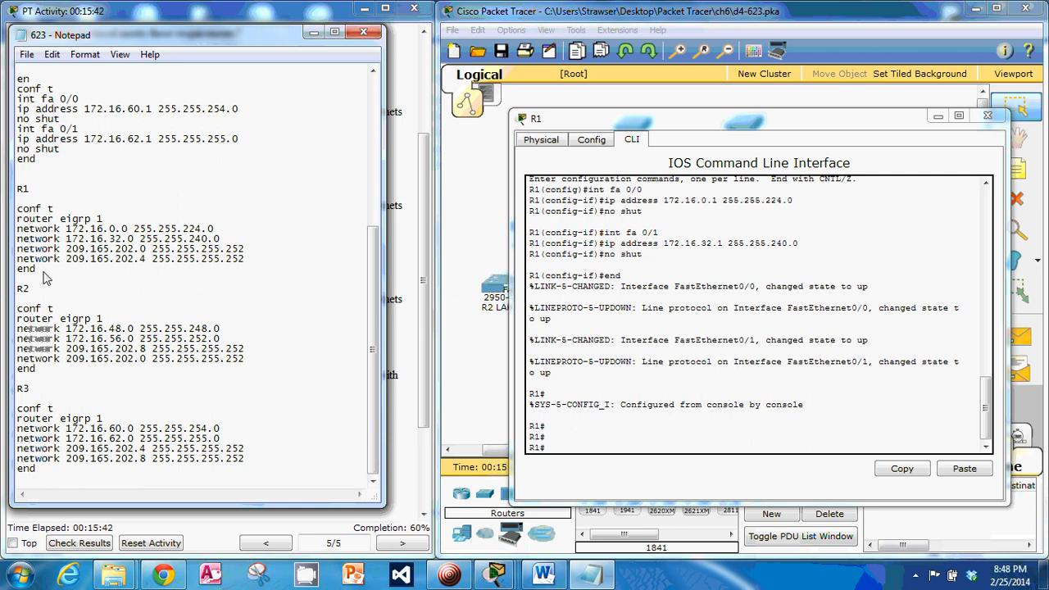
Copy R1's EIGRP 1 script from Notepad into its command line, advertising 172.16.0.0, 172.16.32.0, 209.165.202.0 and 209.165.202.4 with their masks, then close R1
left_click_drag(37, 272, 16, 211)
right_click(26, 213)
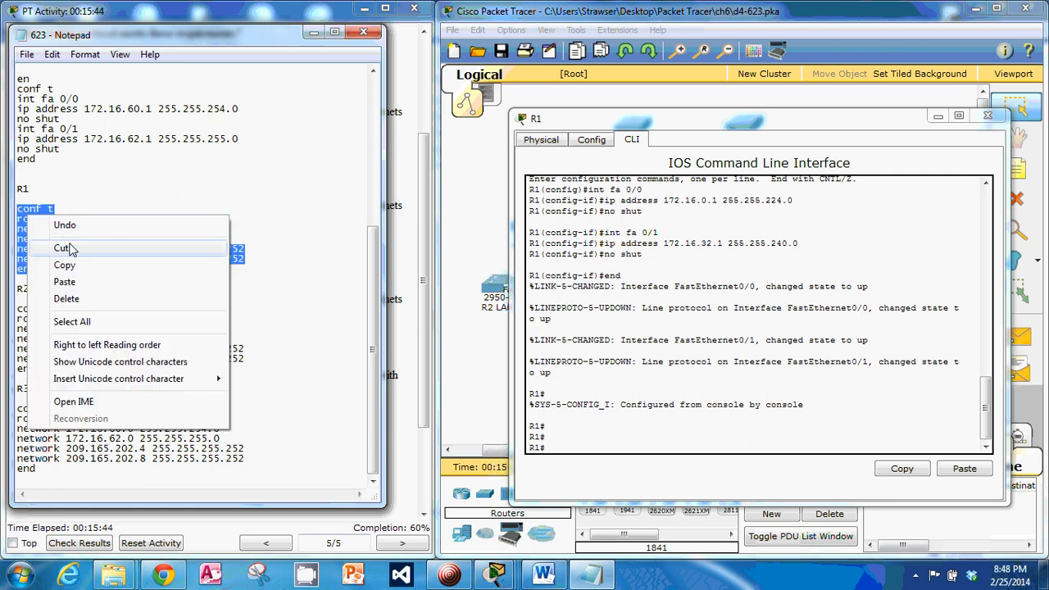
left_click(70, 266)
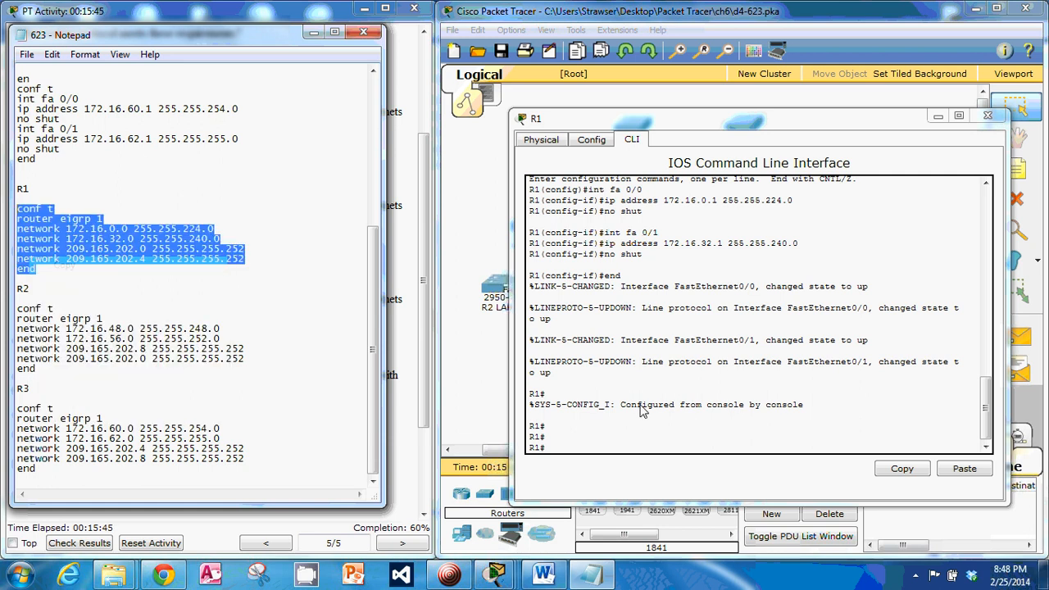
left_click(573, 449)
right_click(566, 450)
left_click(602, 472)
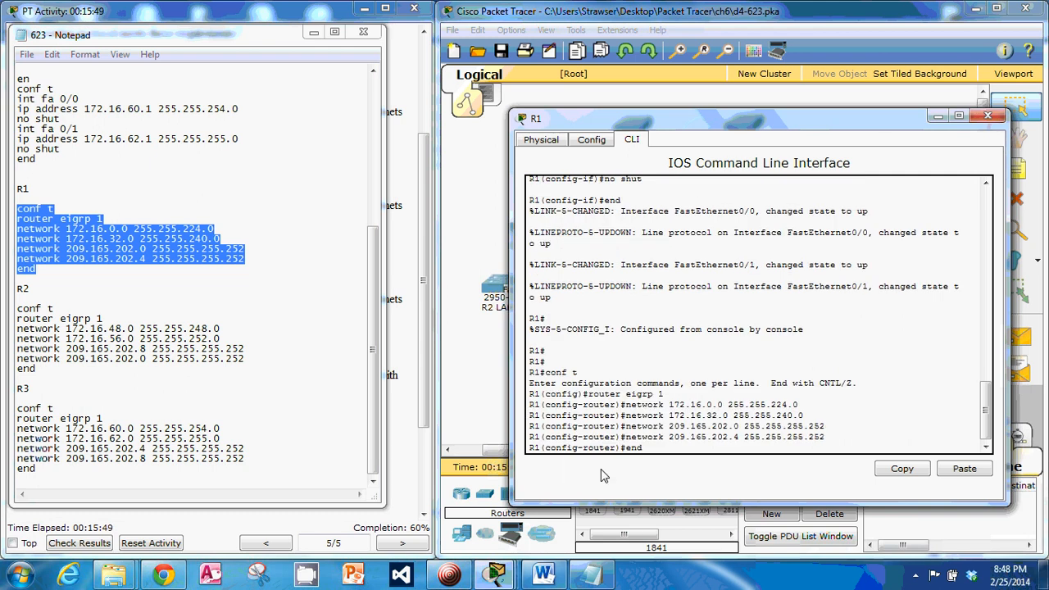
left_click(988, 115)
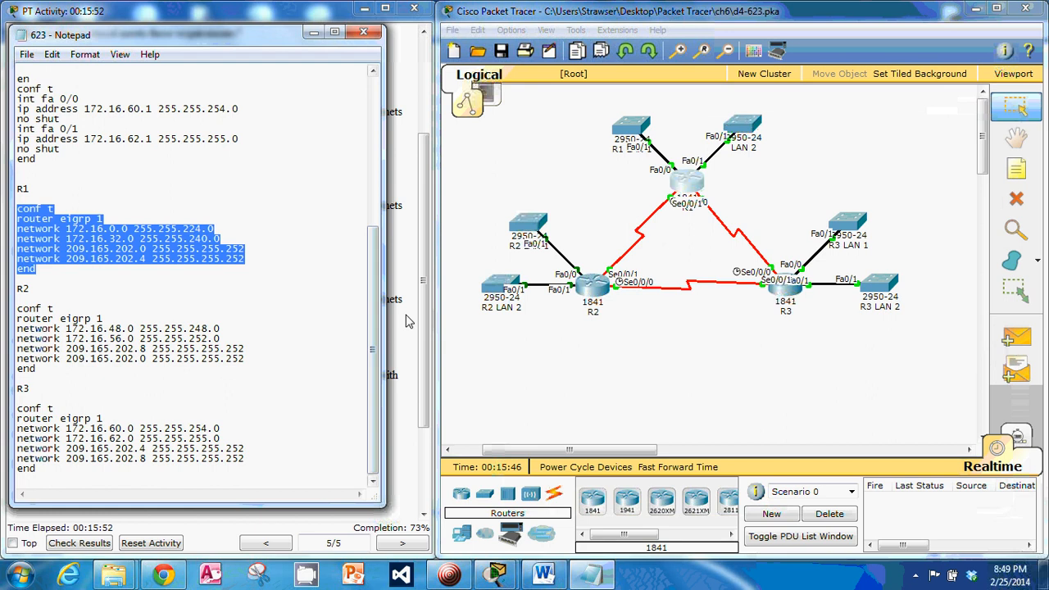
Open R2's command line and paste in its EIGRP 1 script from Notepad, advertising 172.16.48.0, 172.16.56.0, 209.165.202.8 and 209.165.202.0 with their masks
left_click(592, 287)
left_click_drag(575, 113, 733, 108)
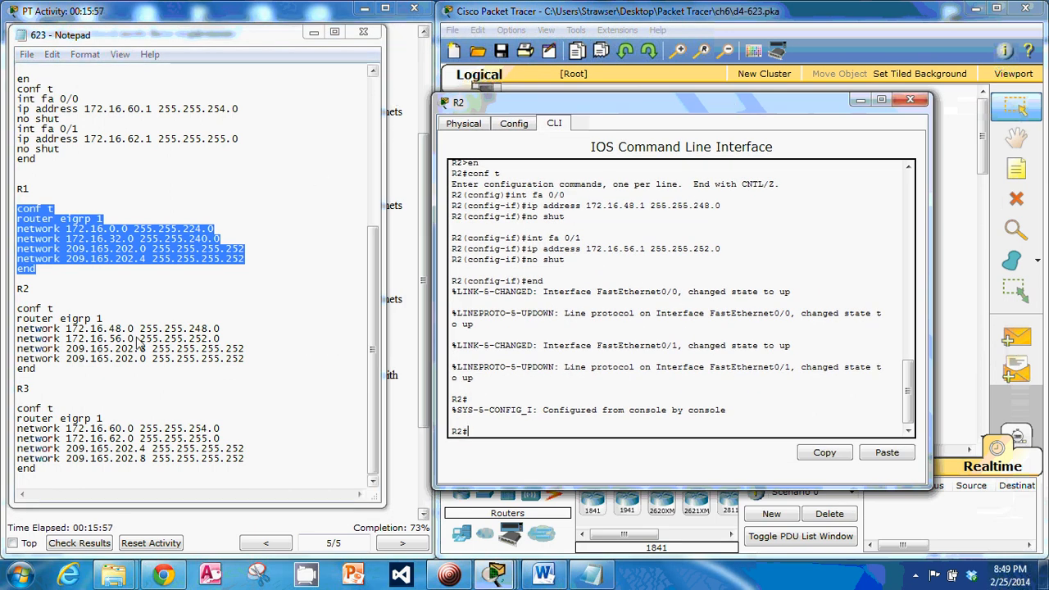
left_click_drag(80, 368, 17, 314)
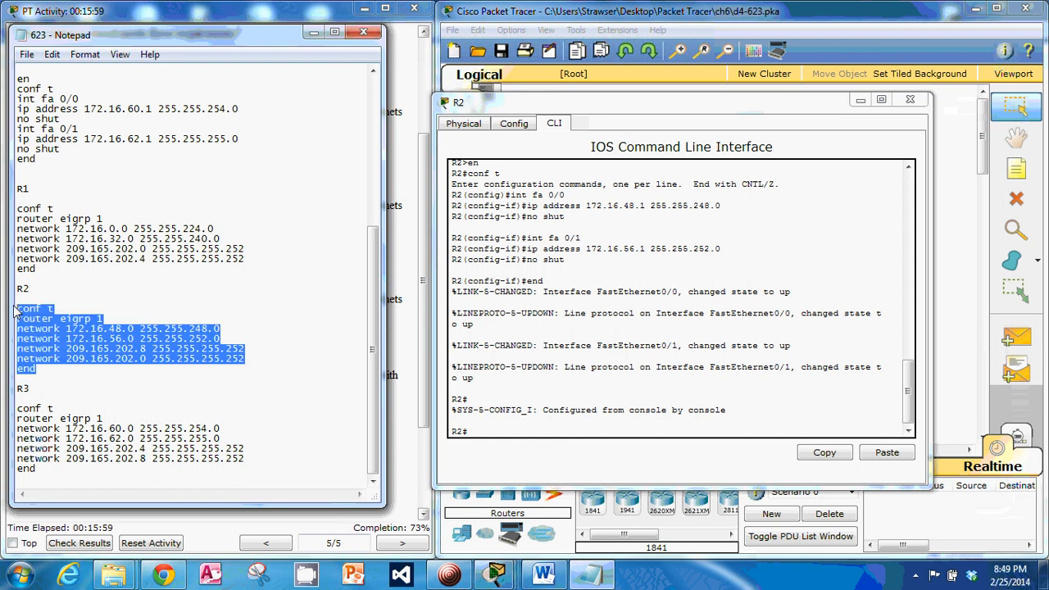
right_click(31, 313)
left_click(87, 362)
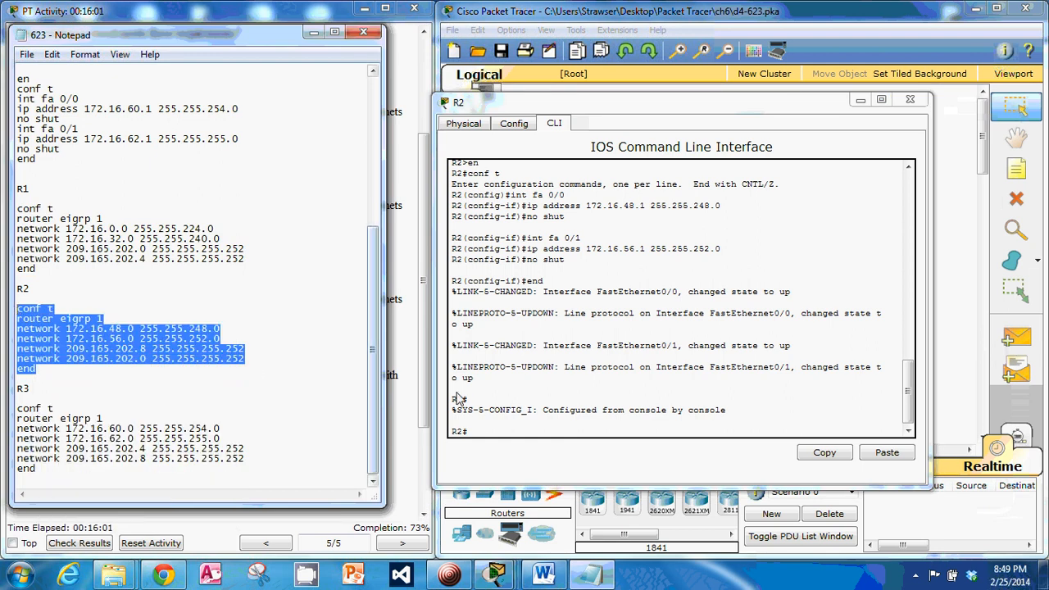
right_click(482, 433)
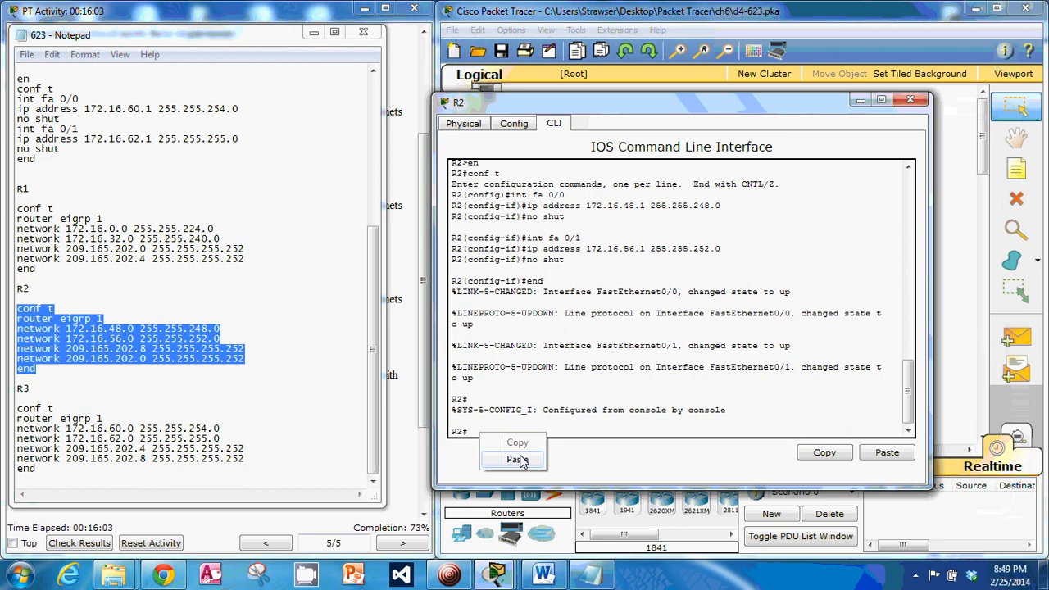
left_click(517, 460)
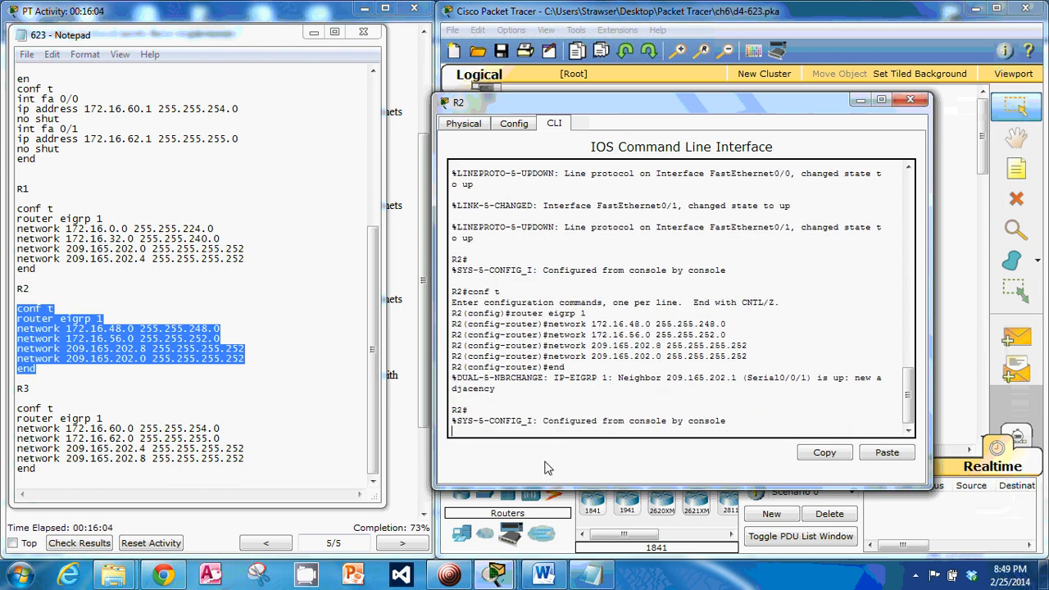
Close R2, copy R3's EIGRP 1 script from Notepad into R3's command line, advertising 172.16.60.0, 172.16.62.0, 209.165.202.4 and 209.165.202.8 with their masks, and close R3
left_click(907, 98)
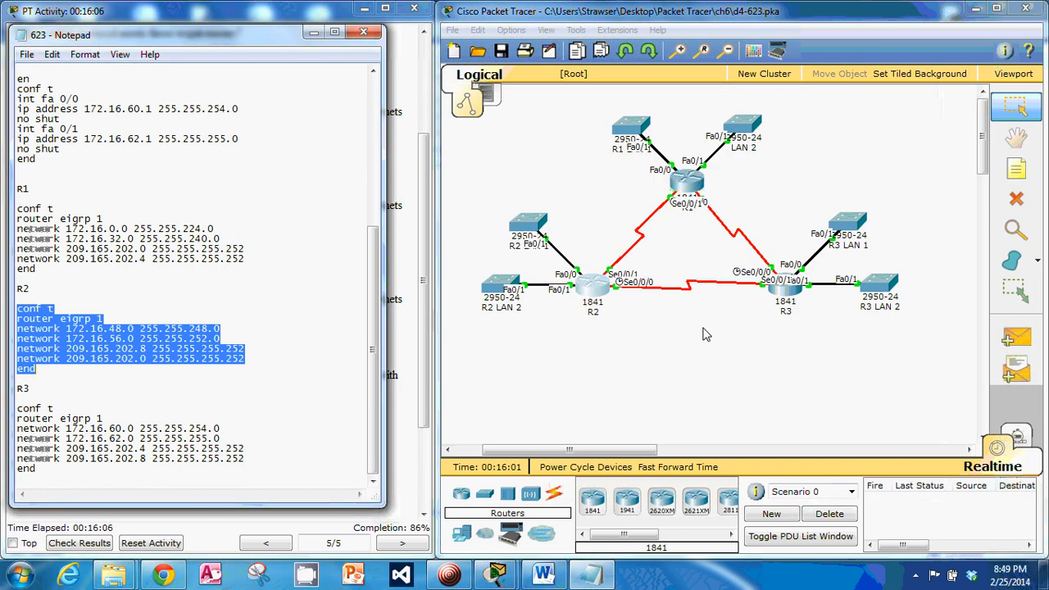
left_click(785, 304)
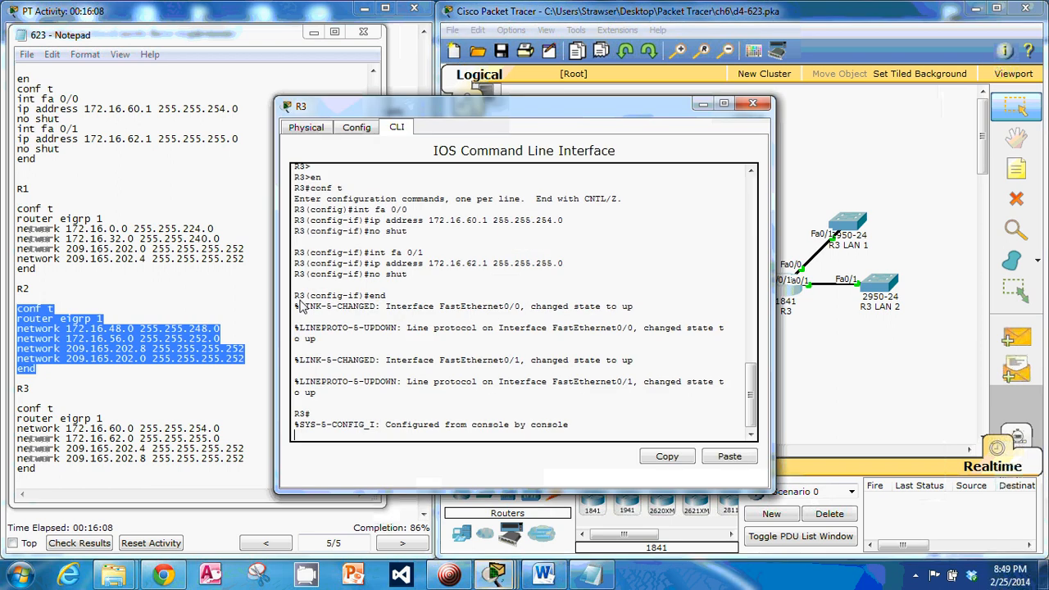
left_click(304, 305)
left_click_drag(90, 471, 21, 408)
right_click(46, 423)
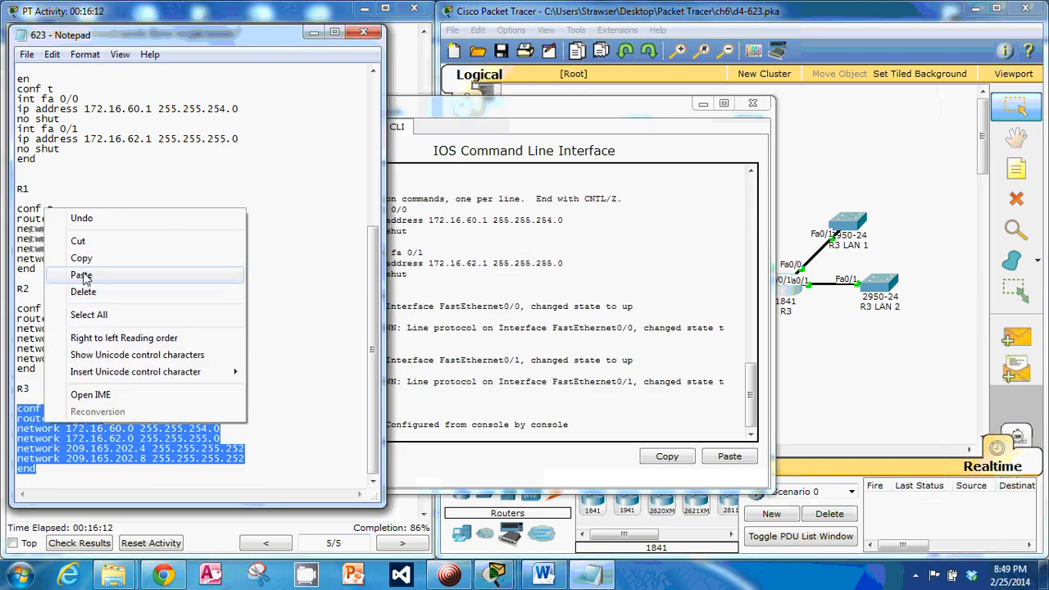
left_click(82, 261)
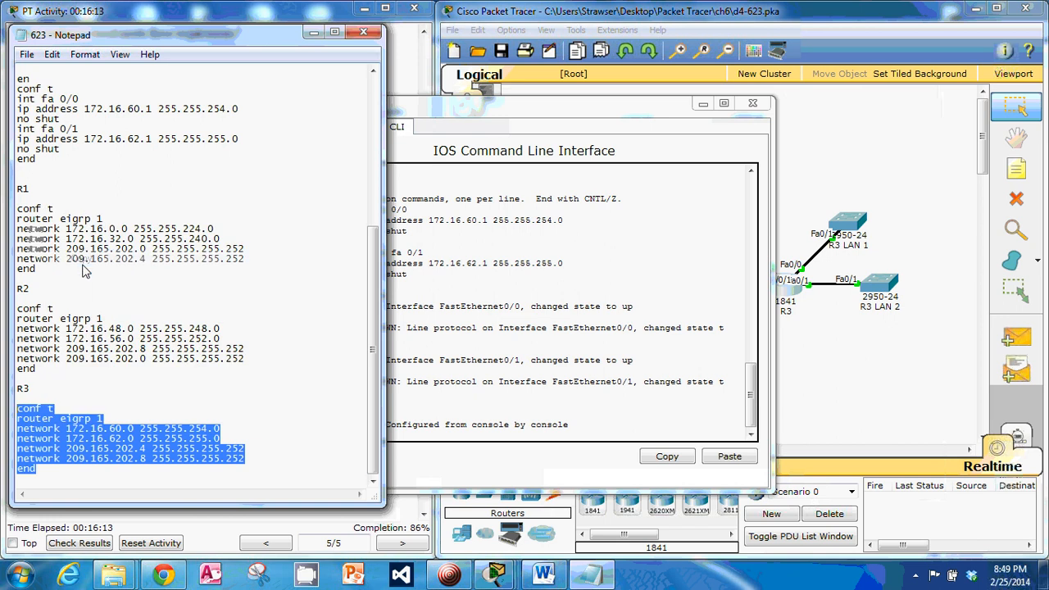
left_click(452, 427)
key("Return")
key("Return")
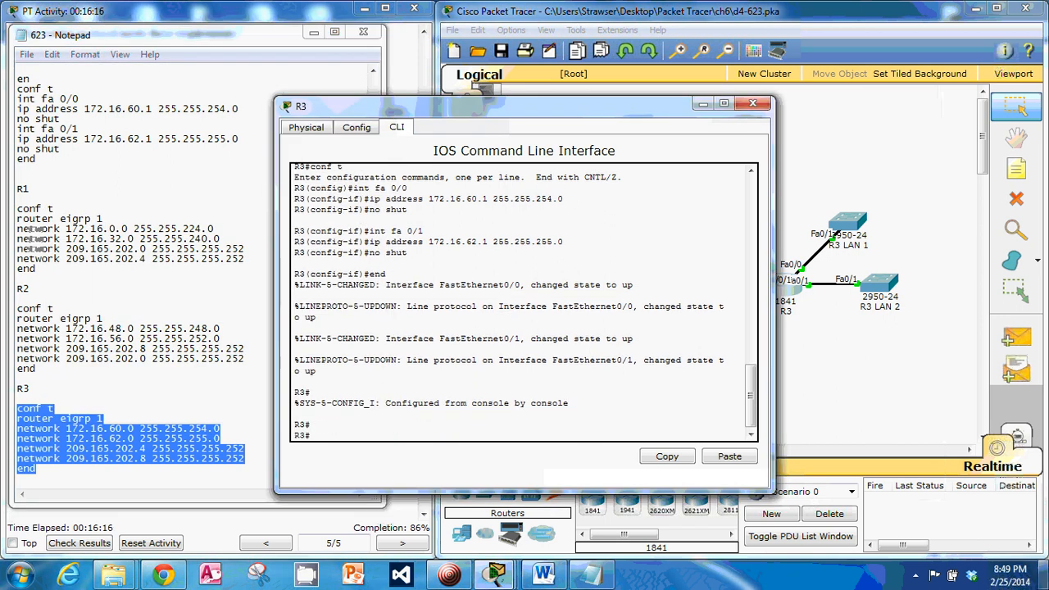
right_click(514, 454)
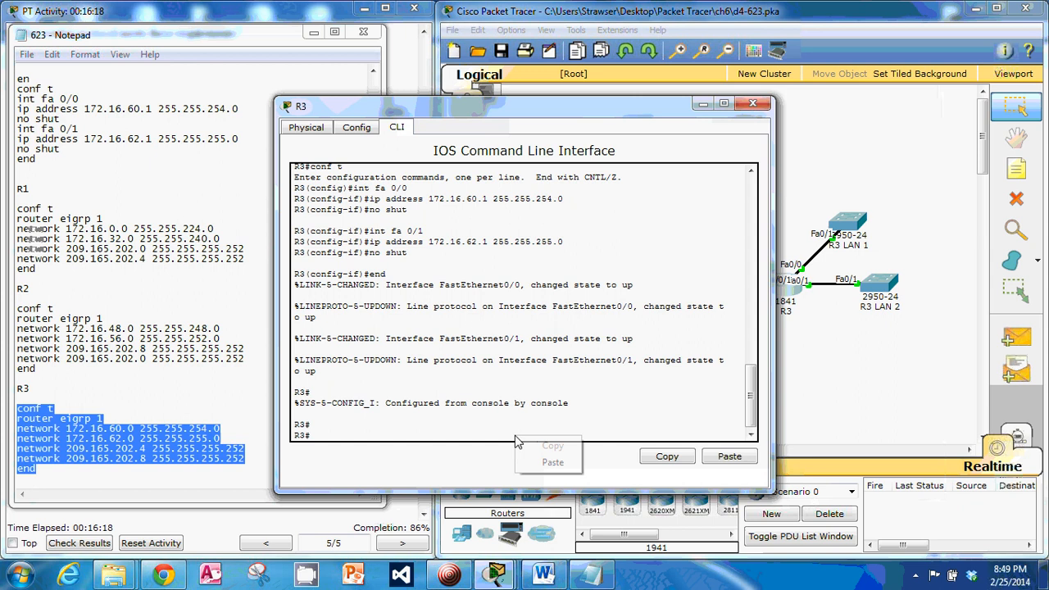
left_click(550, 461)
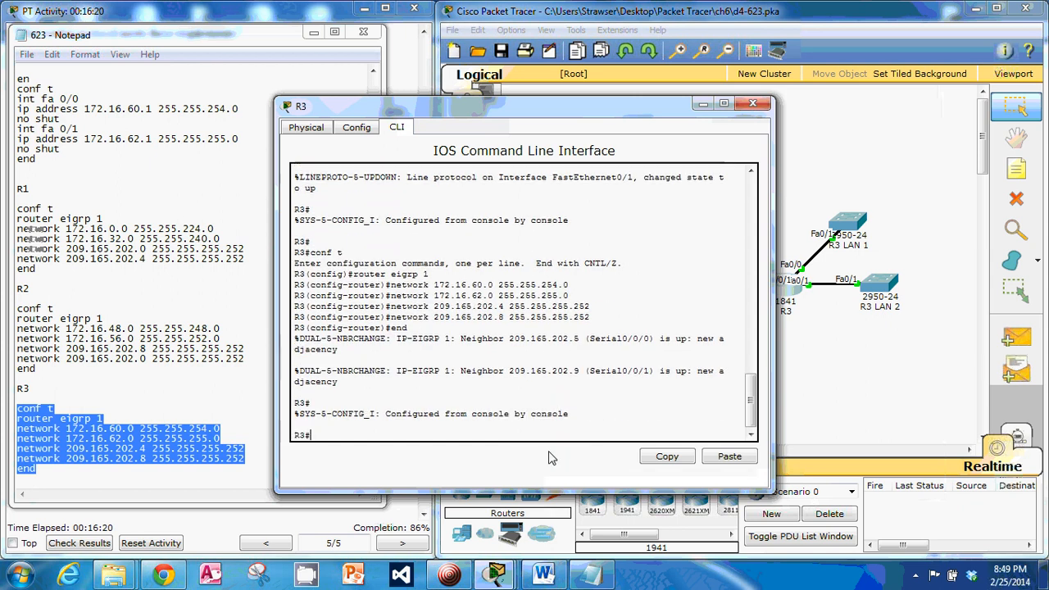
left_click(752, 103)
Minimize Notepad, read the Task 5 test instructions, and run show ip route in R1's command line with its window clear of them
left_click(315, 33)
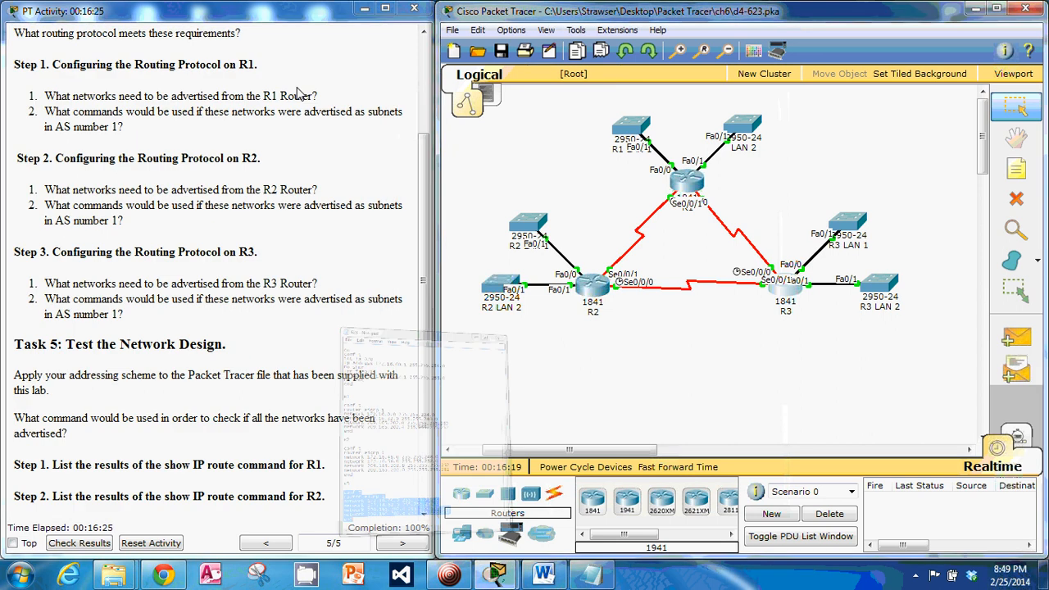
scroll(289, 240, "down", 4)
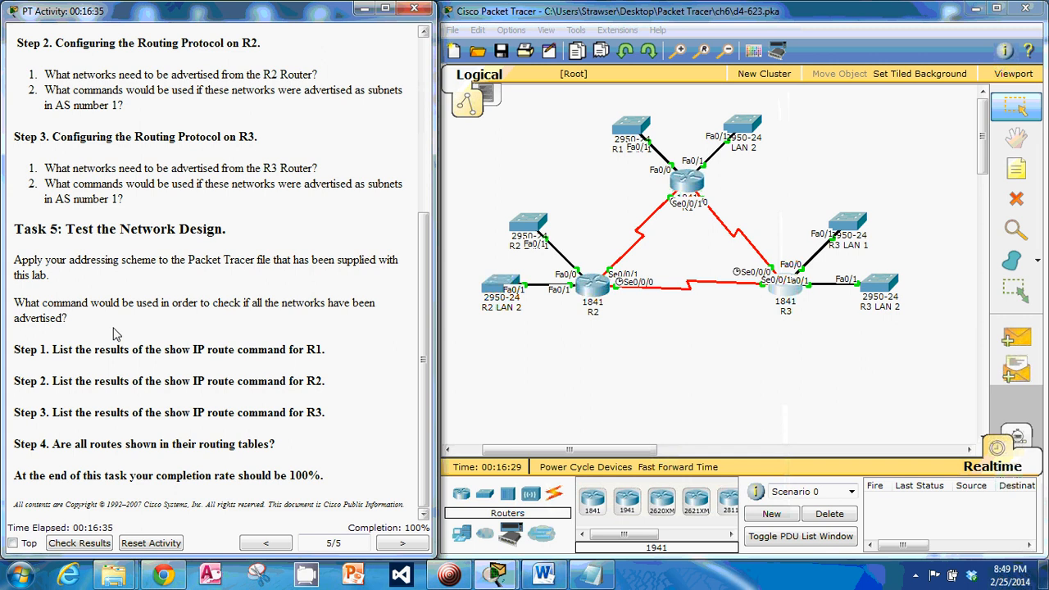
left_click(670, 197)
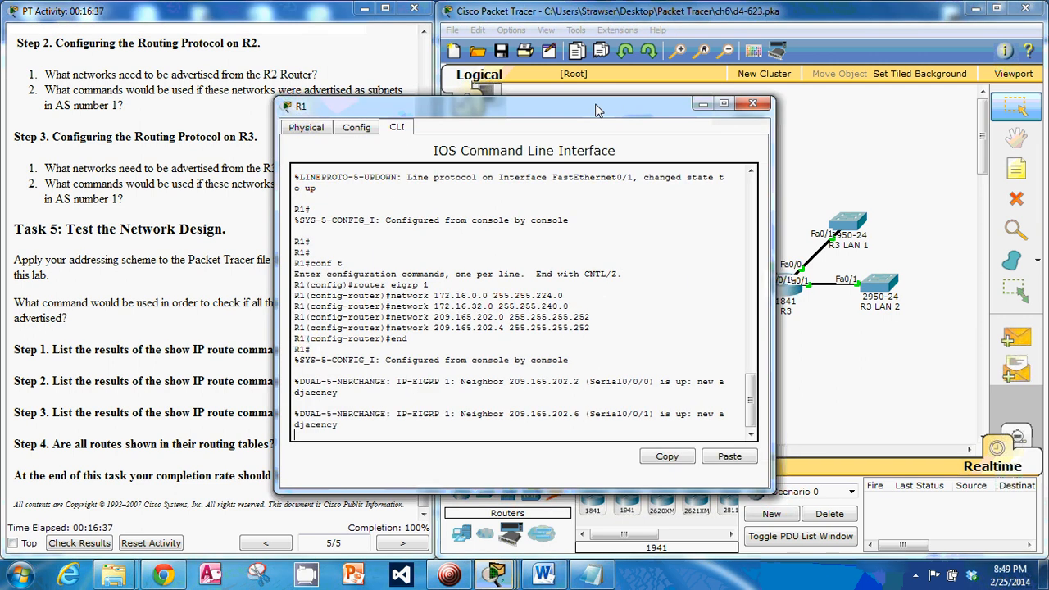
left_click_drag(602, 115, 781, 143)
key("Return")
key("Return")
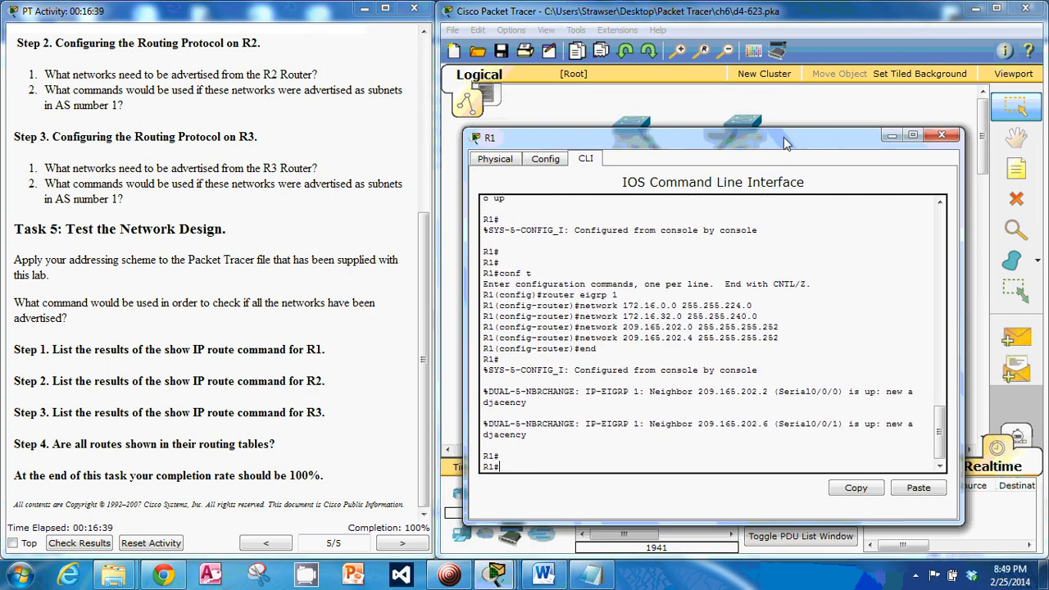
type("show ip route")
key("Return")
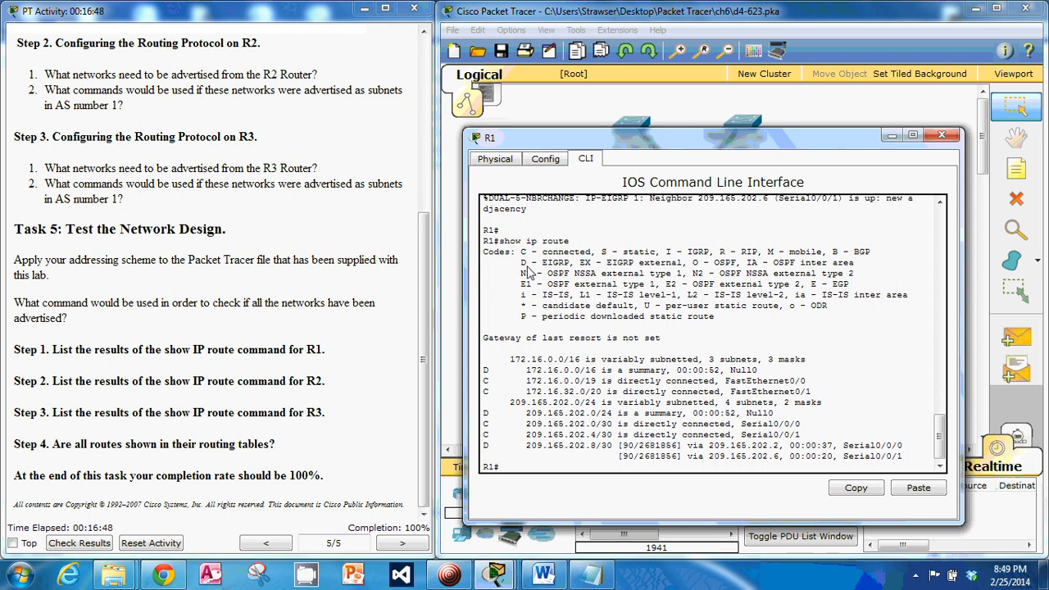
Examine the EIGRP code, the D-marked routes and the directly connected networks in R1's routing table, and close R1
left_click_drag(520, 264, 565, 266)
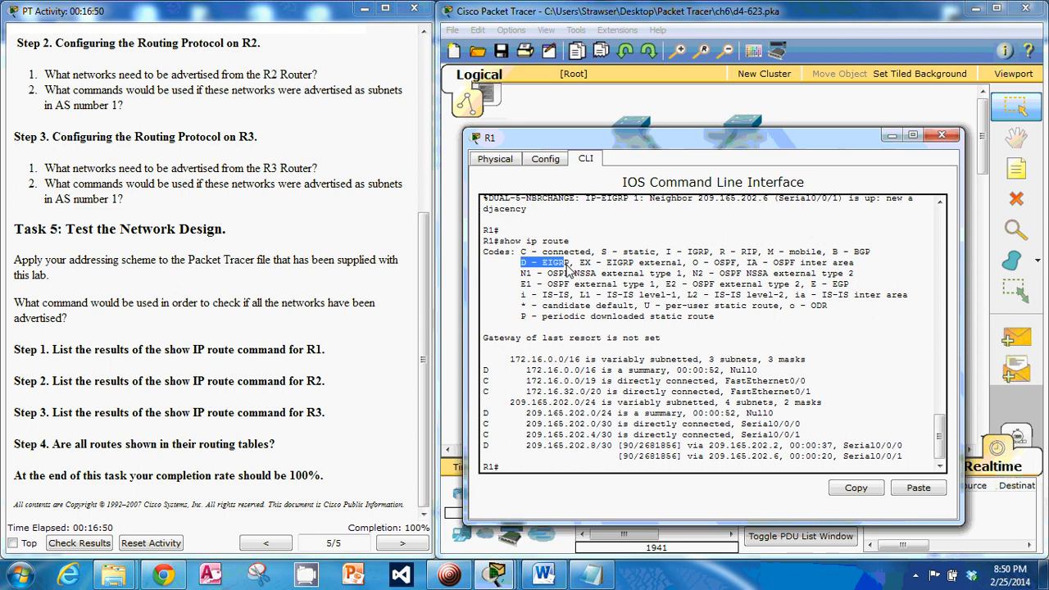
left_click(565, 369)
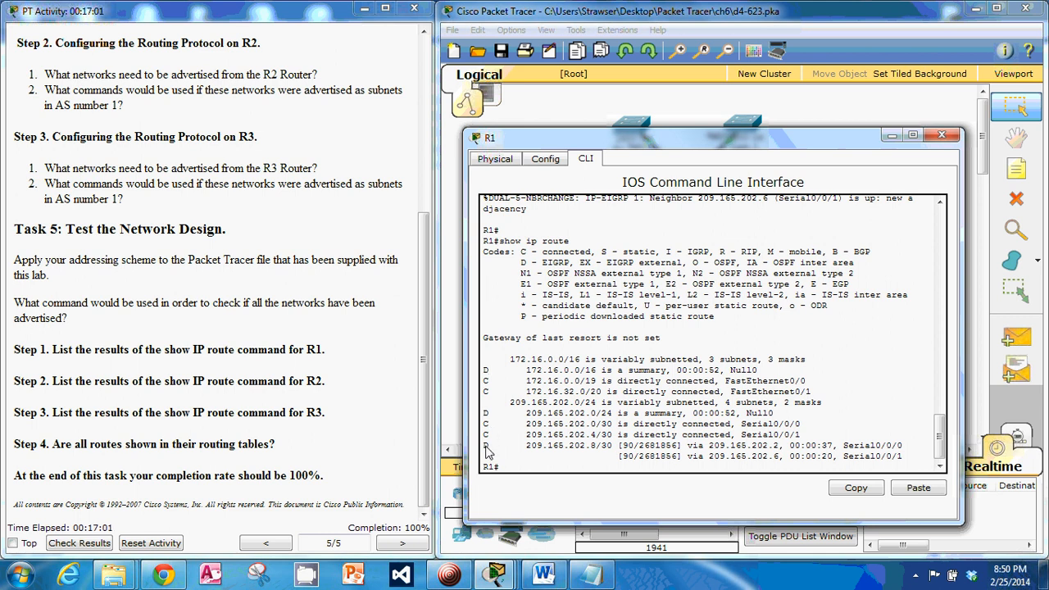
left_click_drag(485, 451, 508, 455)
left_click(564, 446)
left_click_drag(527, 371, 607, 375)
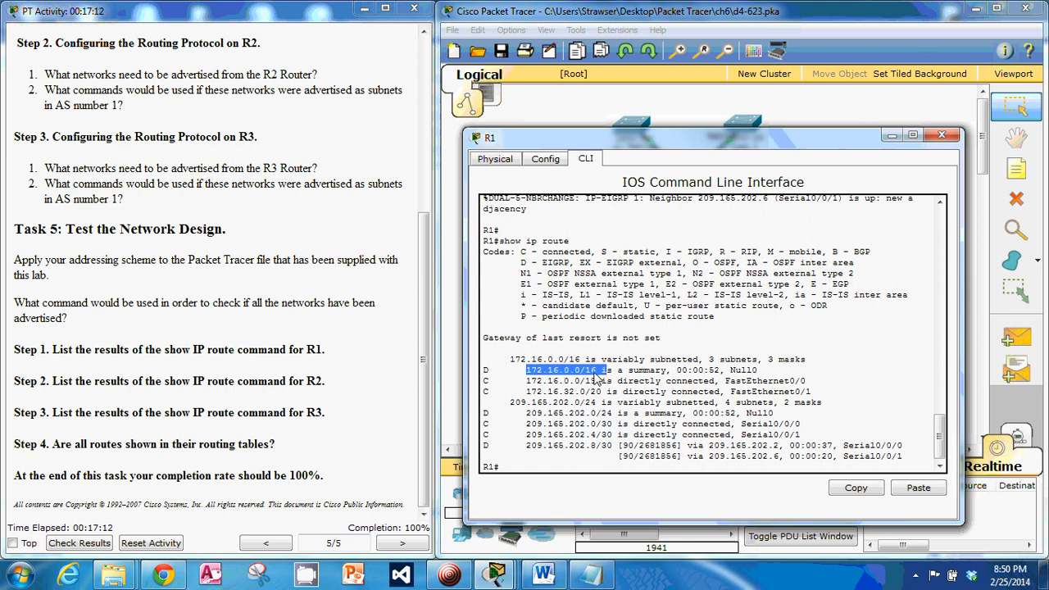
left_click(599, 379)
left_click_drag(601, 386, 553, 386)
left_click(550, 388)
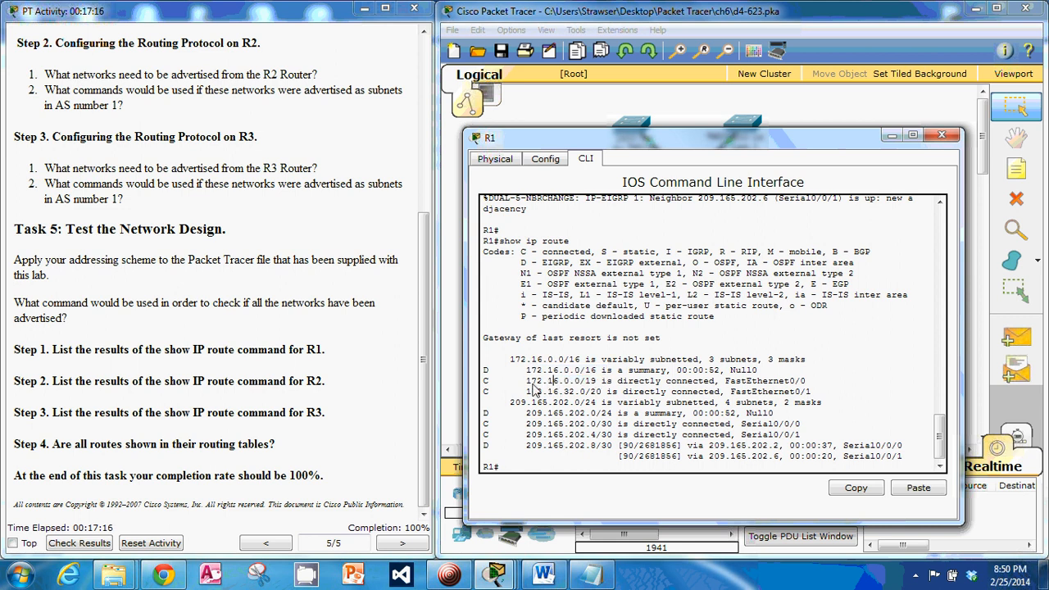
left_click(942, 134)
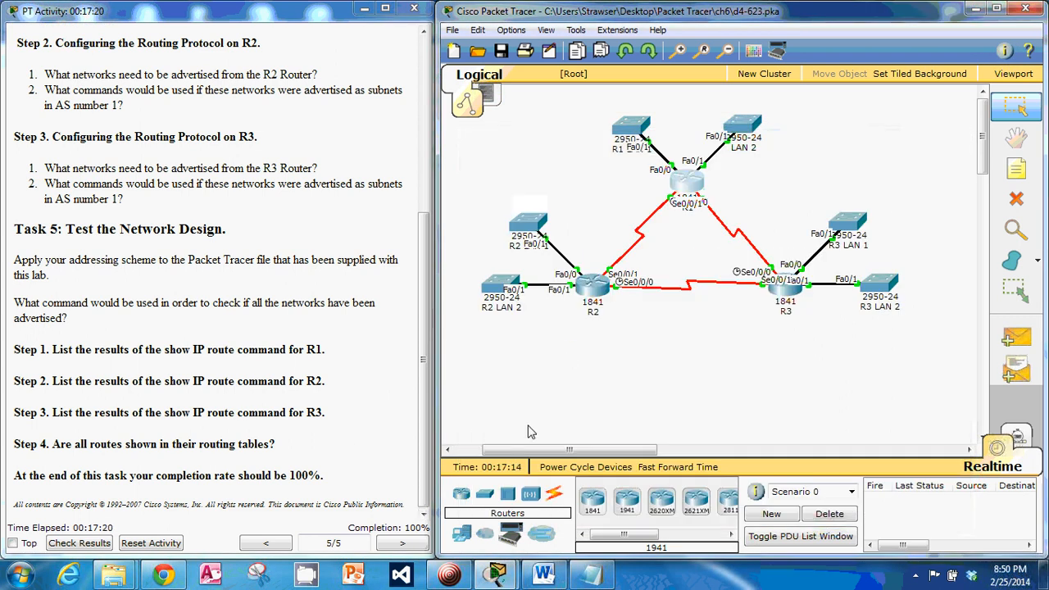
Run show ip route in R2's command line, examine the 172.16.0.0/16 subnet entries in its routing table, and close R2
left_click(596, 288)
left_click_drag(573, 111, 762, 96)
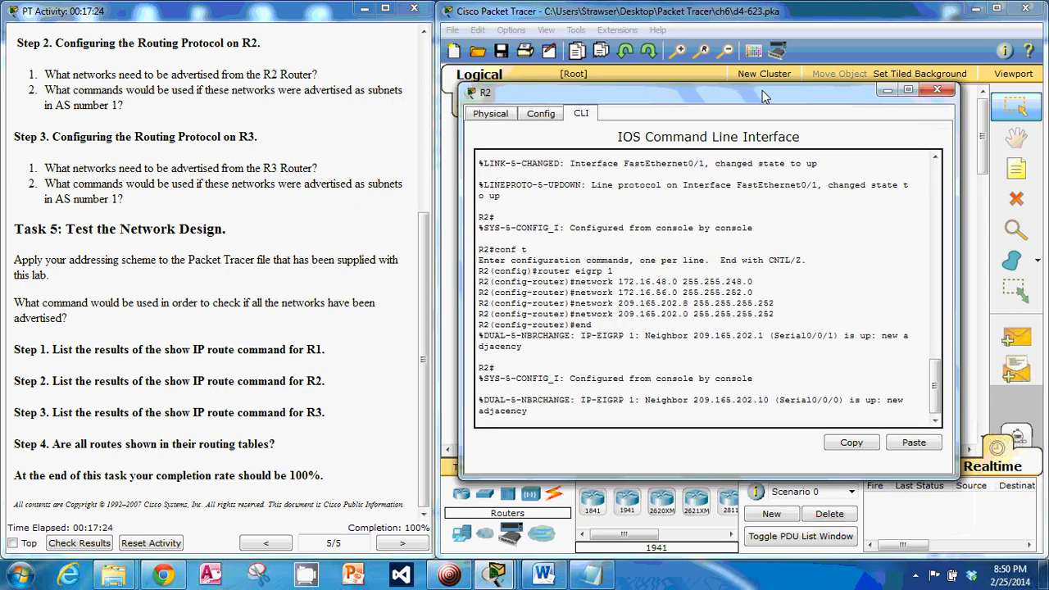
key("Return")
key("Return")
type("show ip rou")
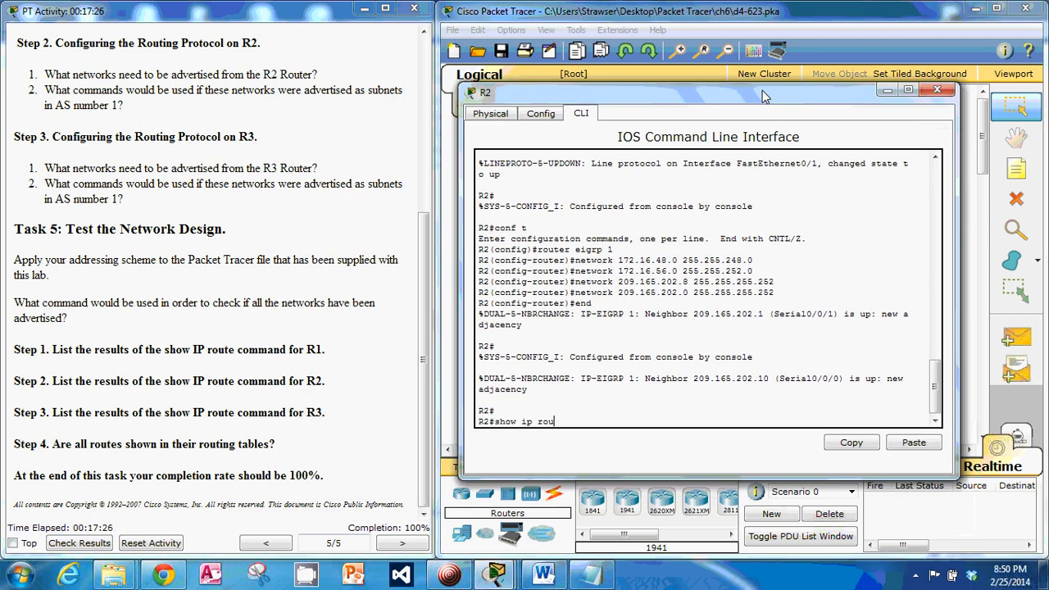
type("te")
key("Return")
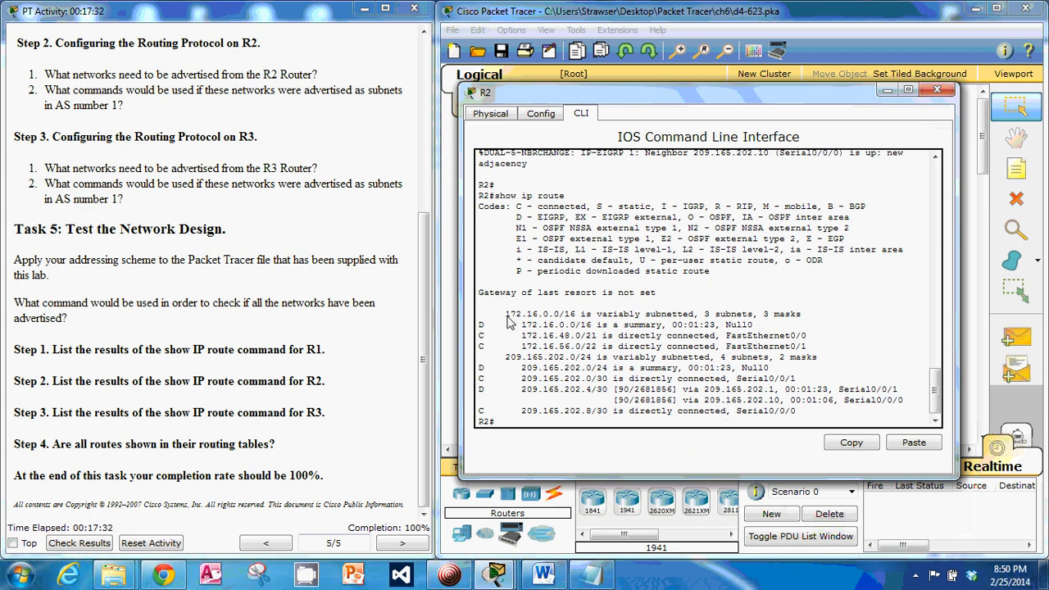
left_click_drag(506, 315, 800, 318)
left_click(791, 336)
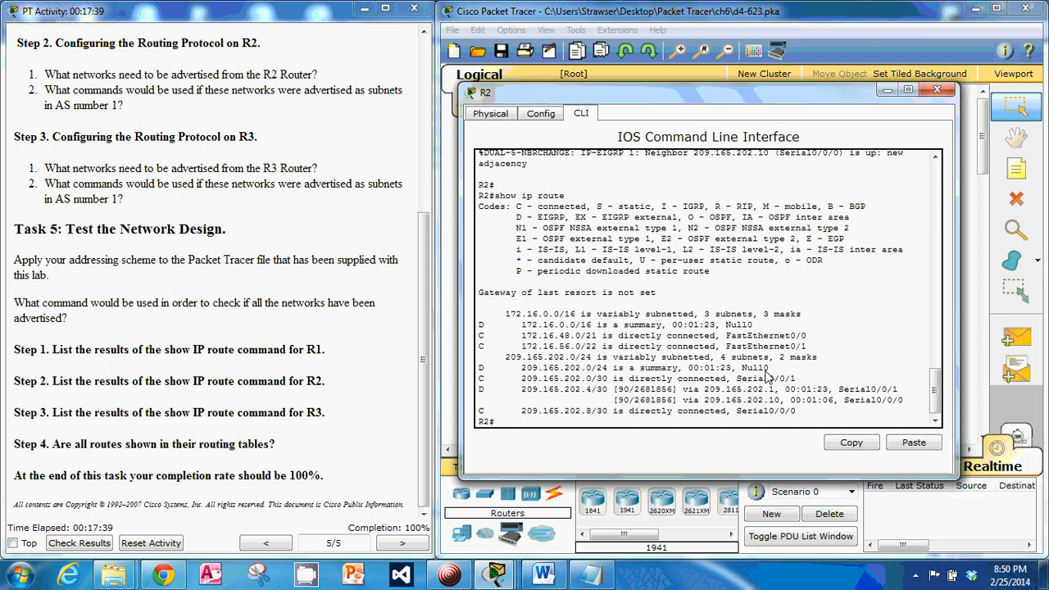
left_click(940, 91)
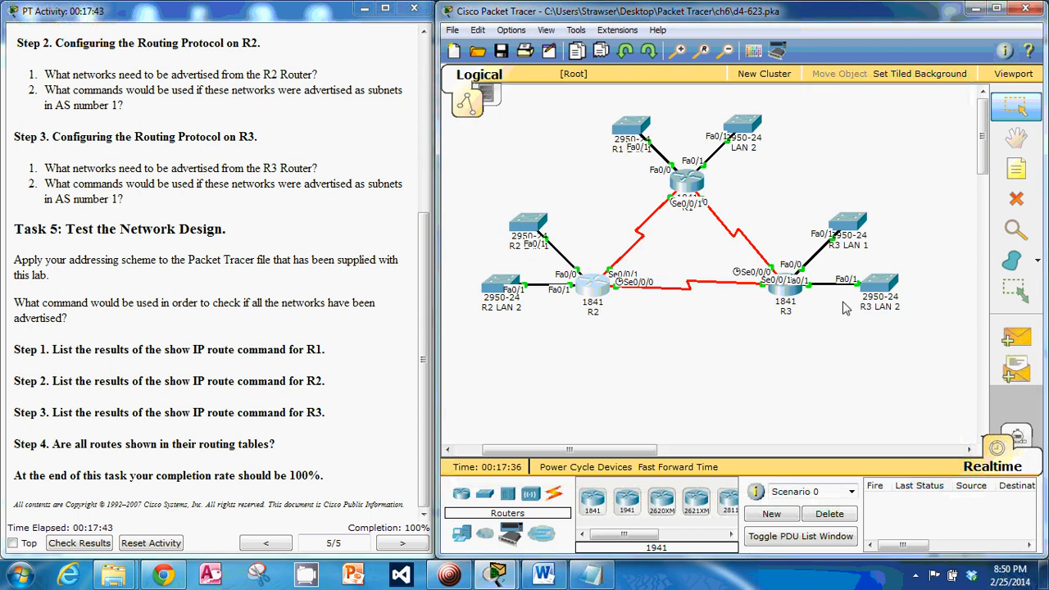
Run show ip route in R3's command line, examine its EIGRP and connected routes, and close R3
left_click(786, 288)
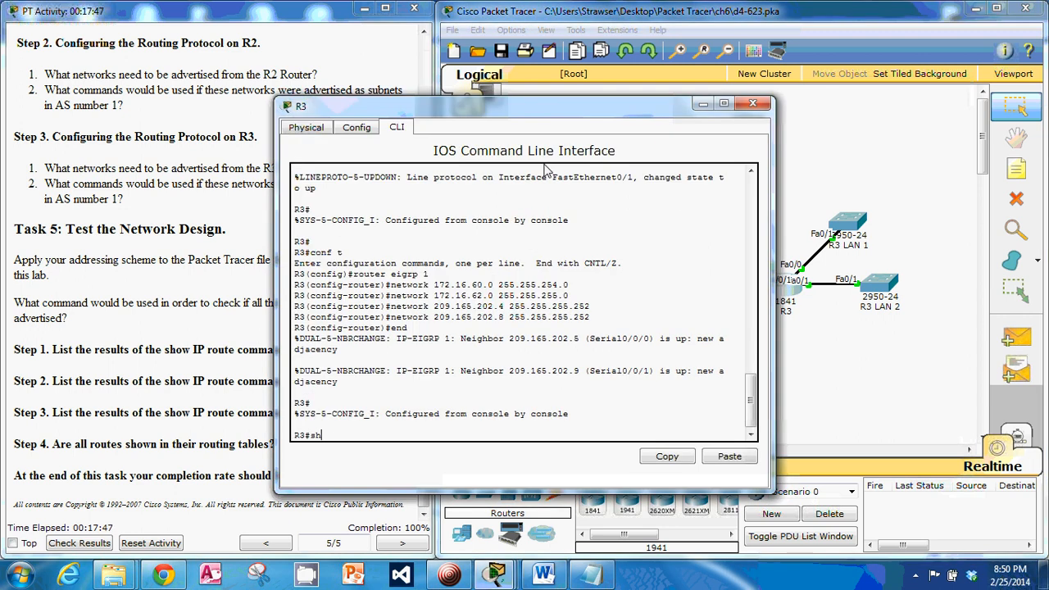
key("Return")
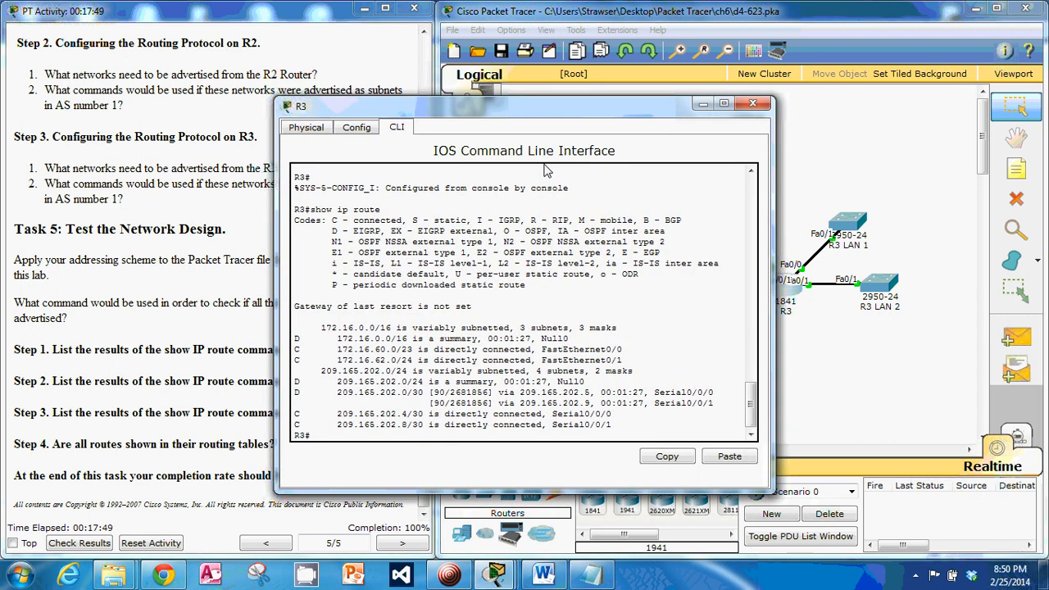
left_click_drag(575, 108, 751, 88)
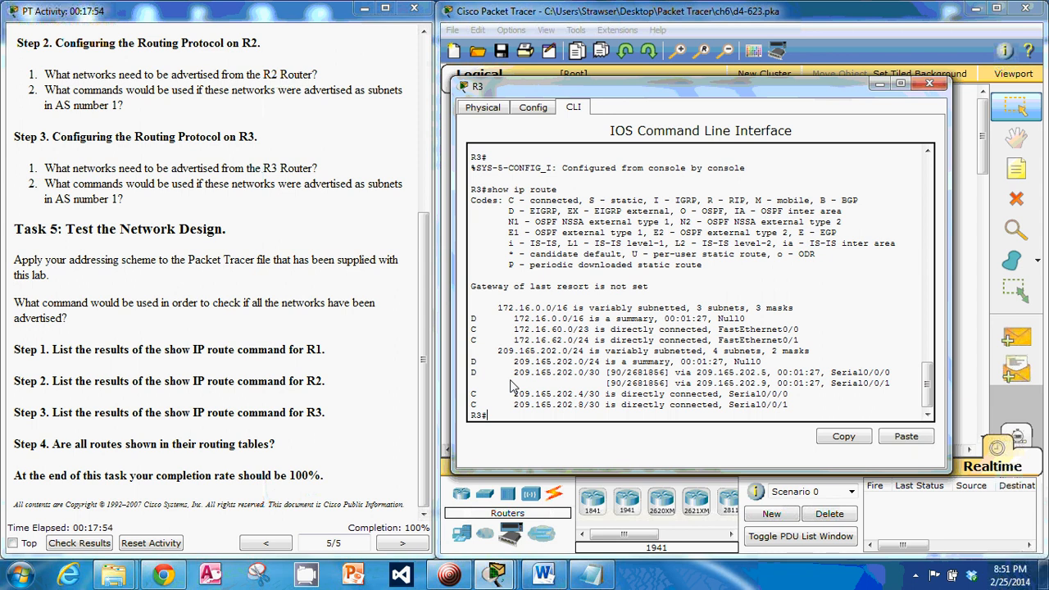
left_click(931, 87)
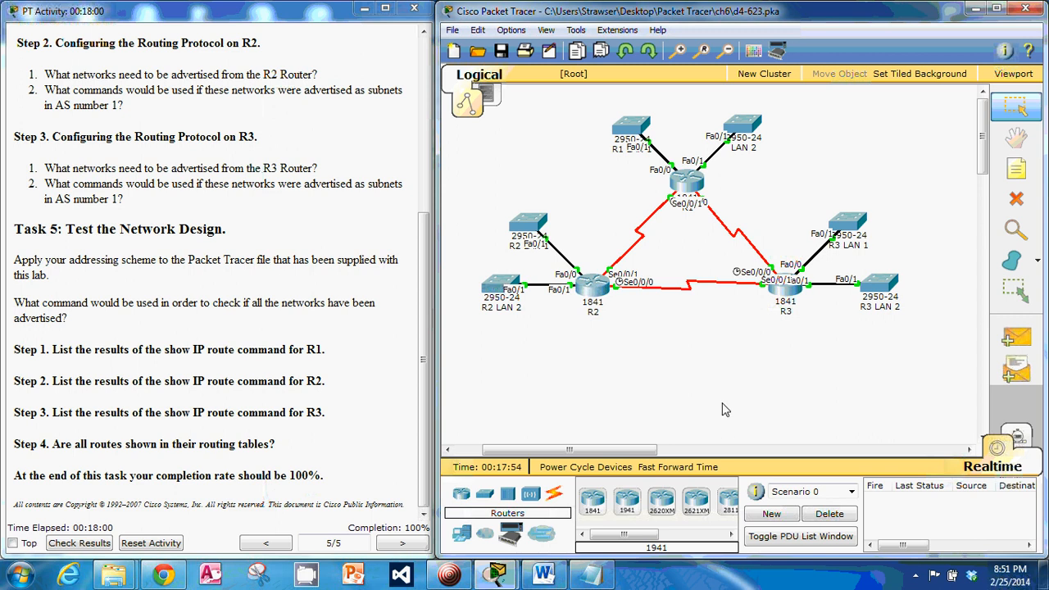
Check the activity results, review the assessment items for the routers, close the results and return the activity instructions to page 1
left_click(312, 282)
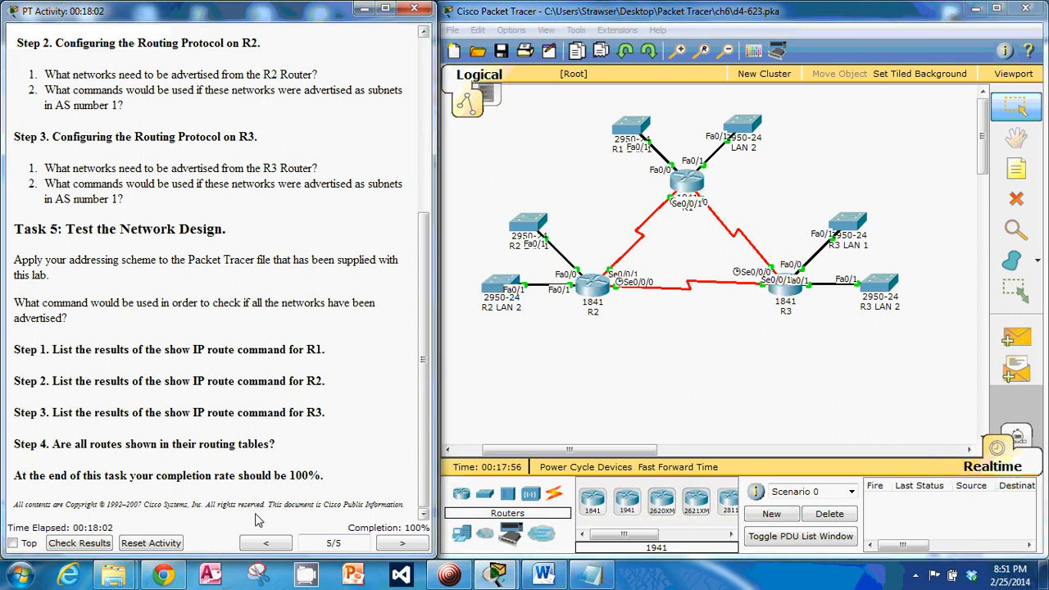
left_click(100, 547)
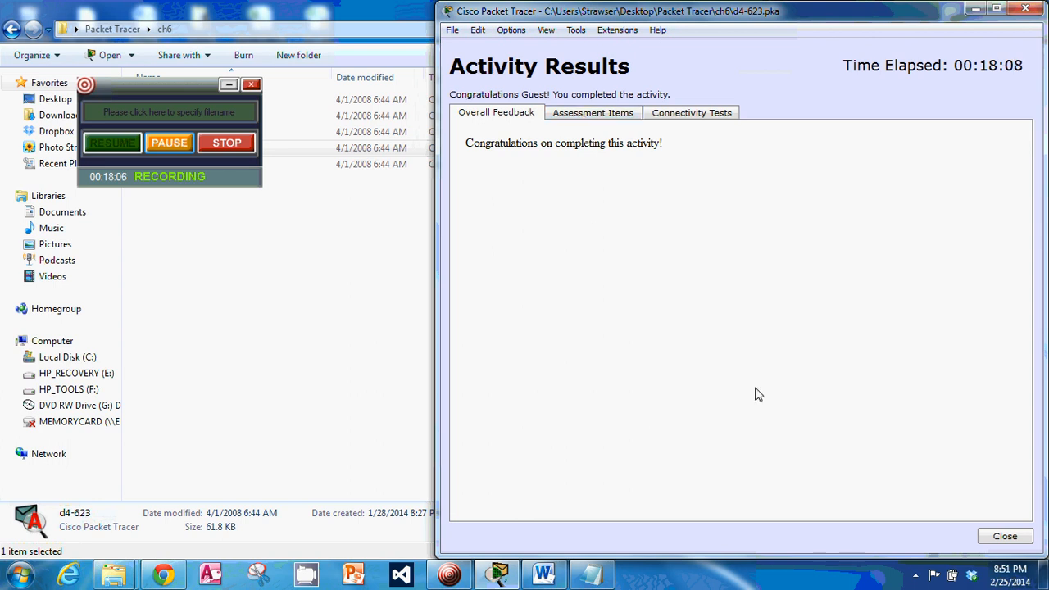
left_click(637, 104)
scroll(660, 385, "down", 8)
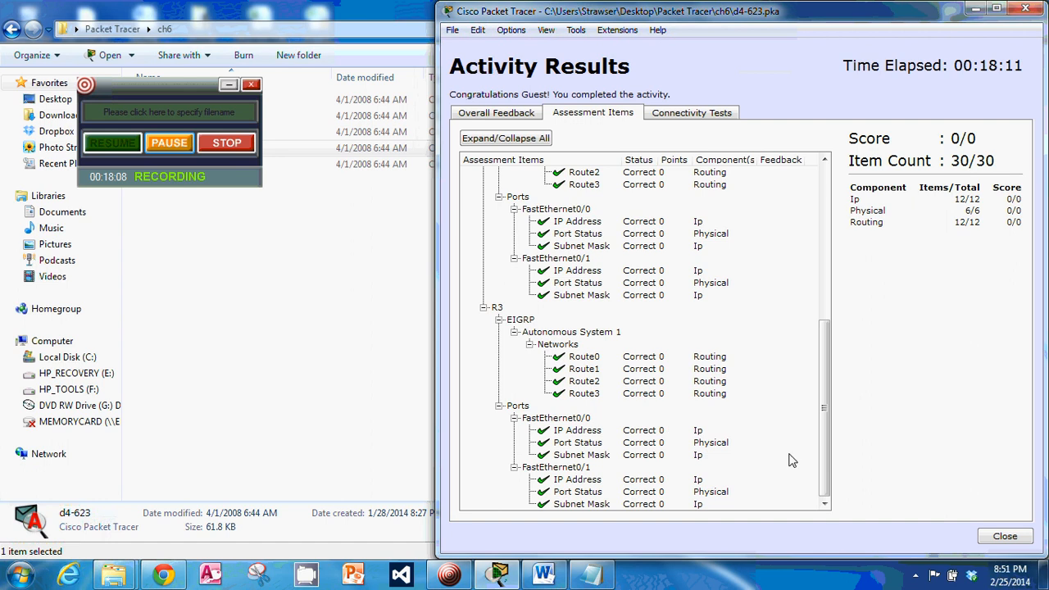
left_click(1024, 536)
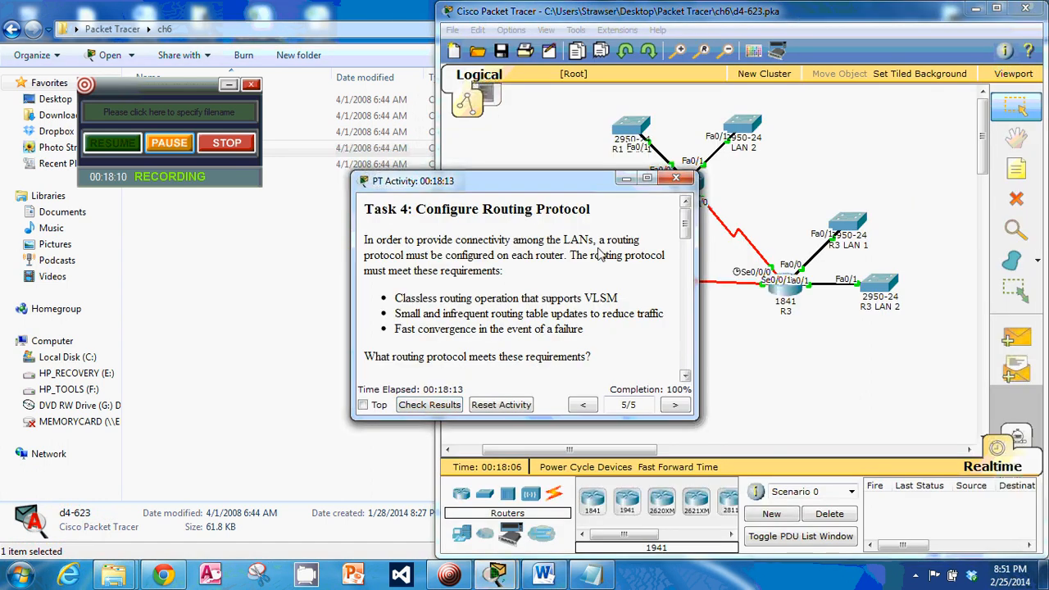
left_click(583, 410)
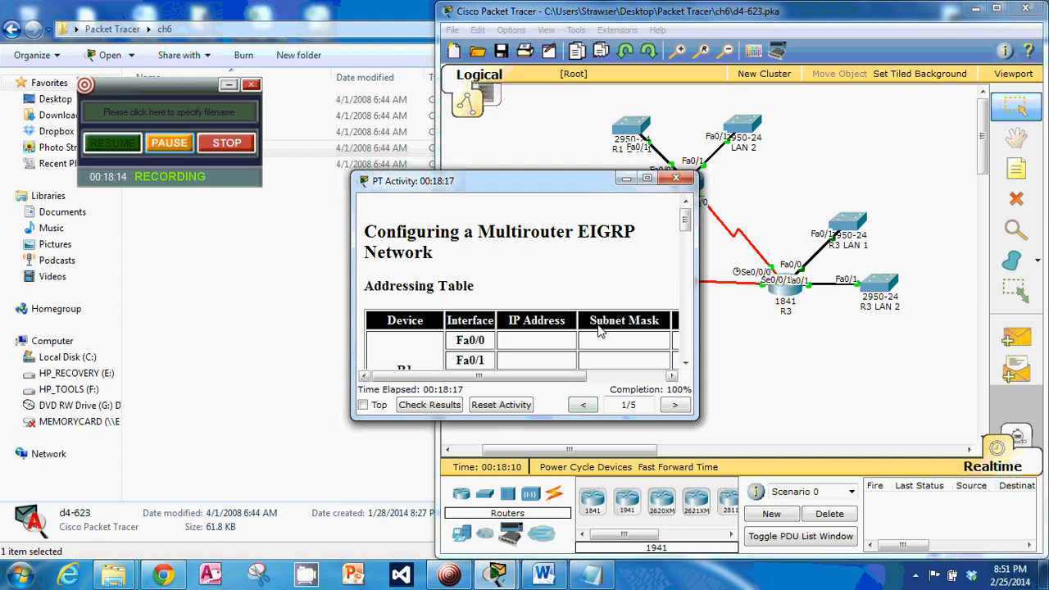